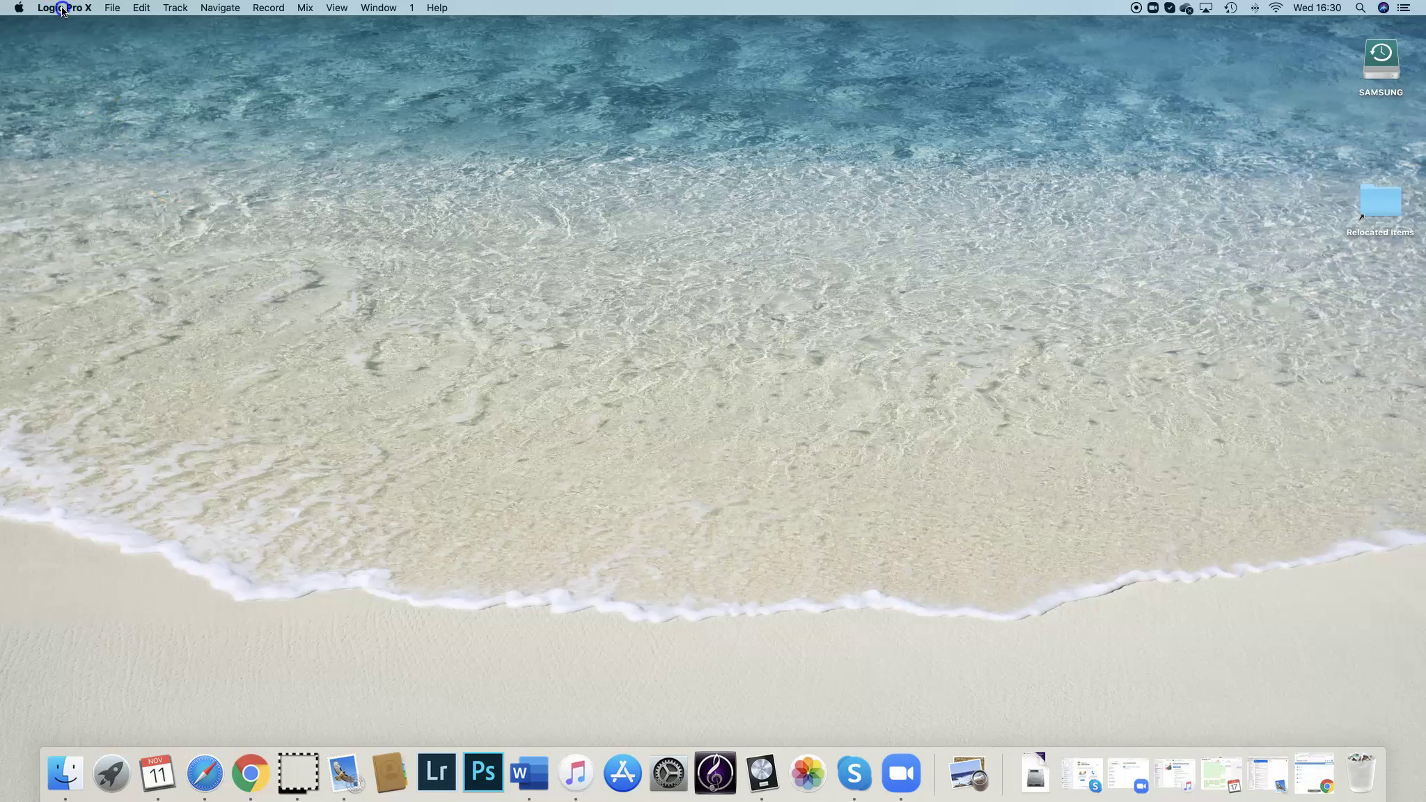
Create a new empty project with one Software Instrument track ready to add.
click(114, 10)
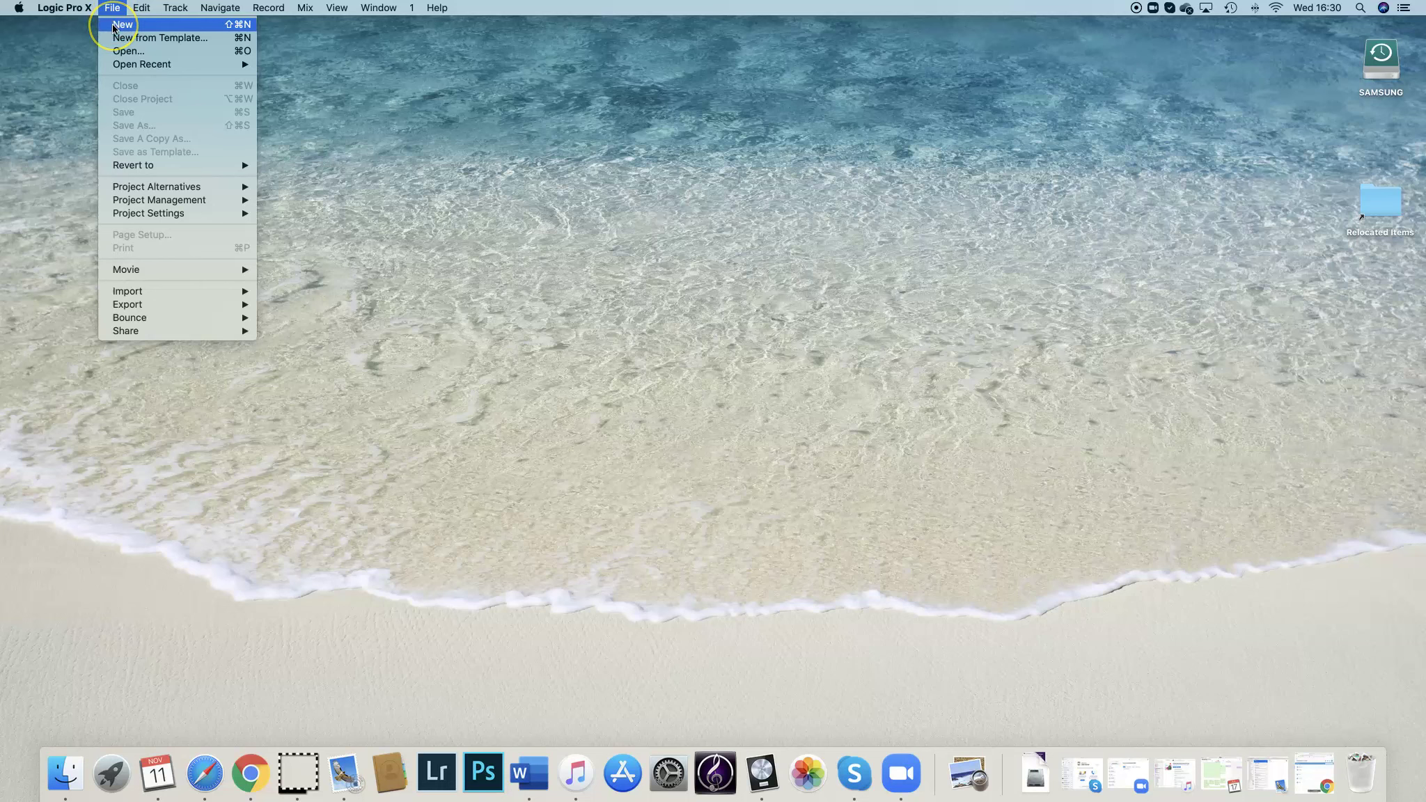
click(114, 27)
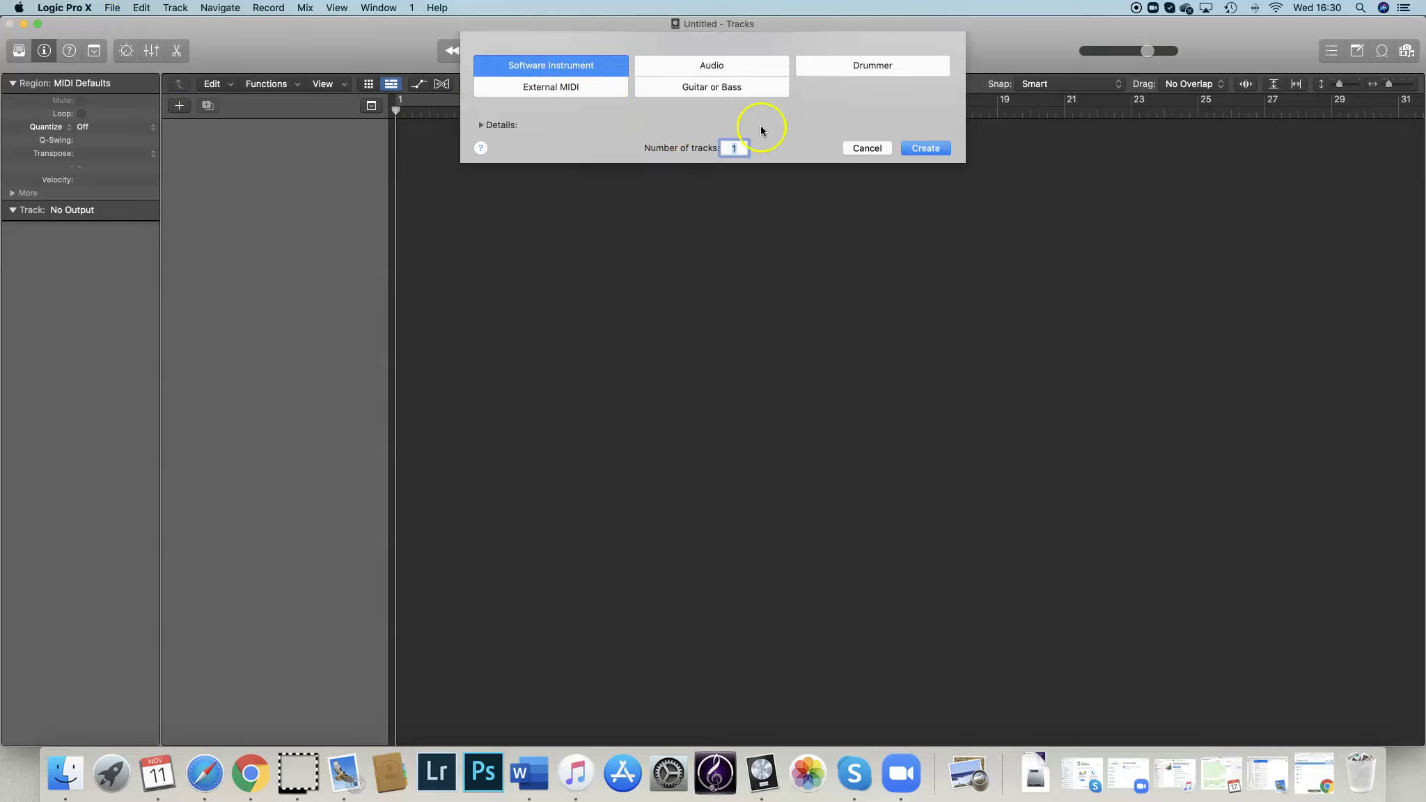
Add the Classic Electric Piano instrument track and hide the inspector from the View menu.
click(926, 149)
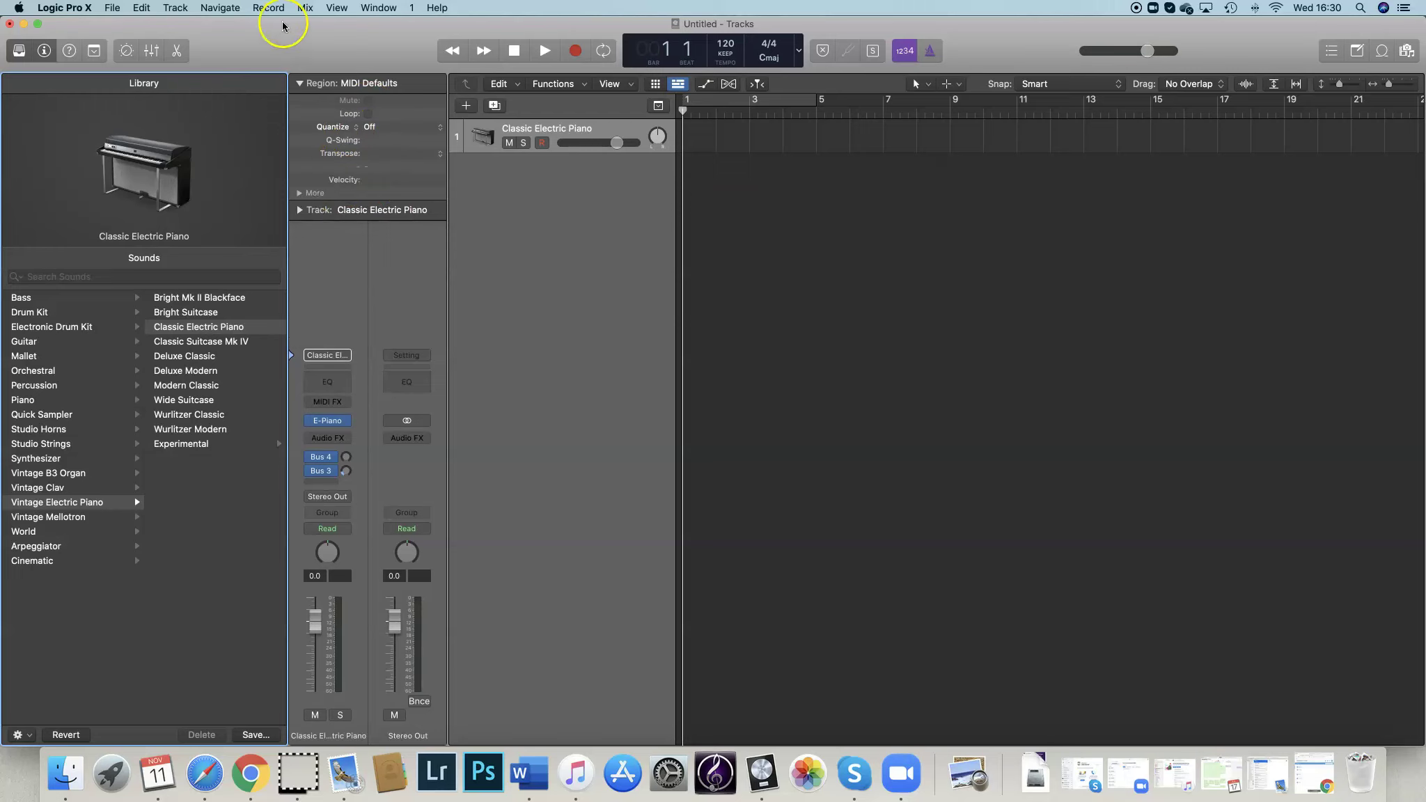
click(328, 8)
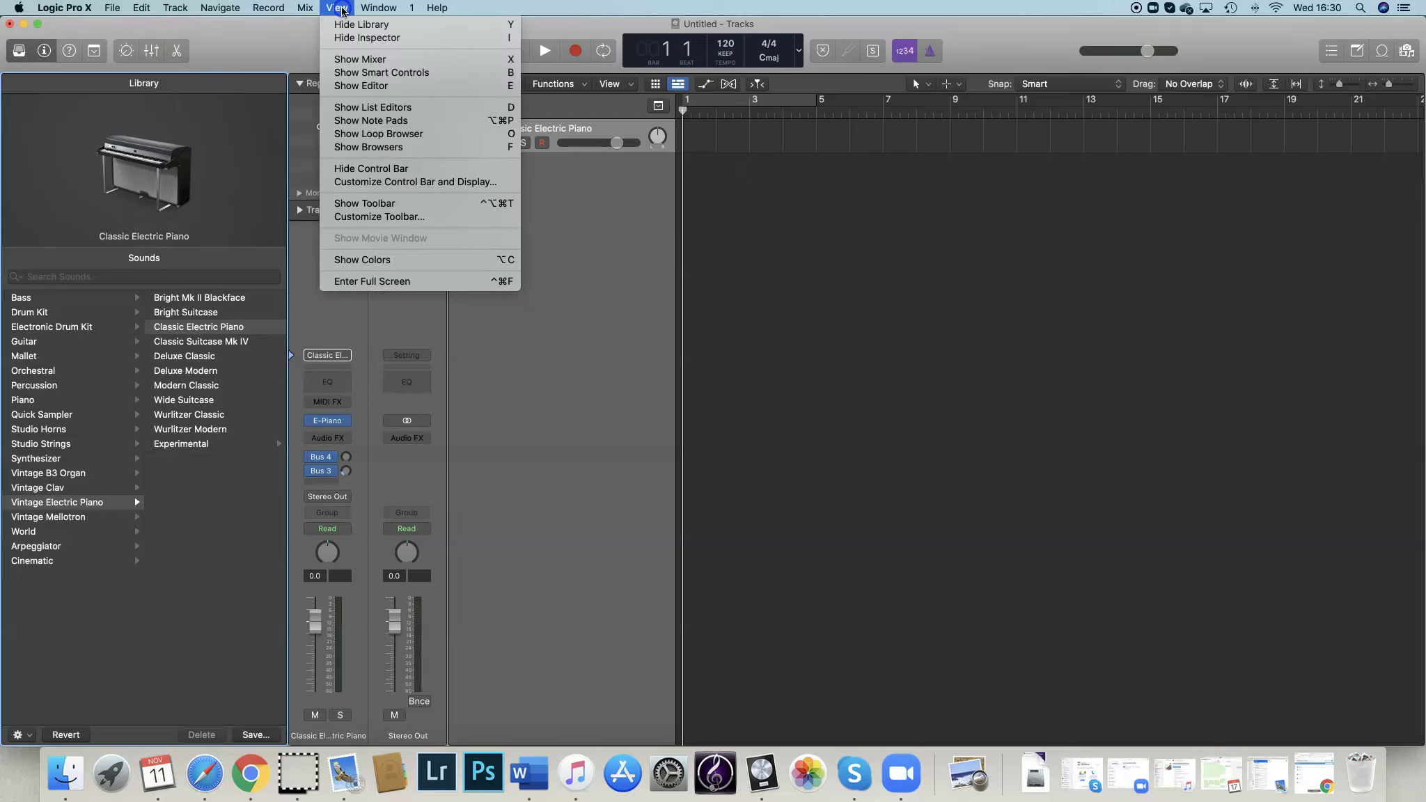
click(355, 39)
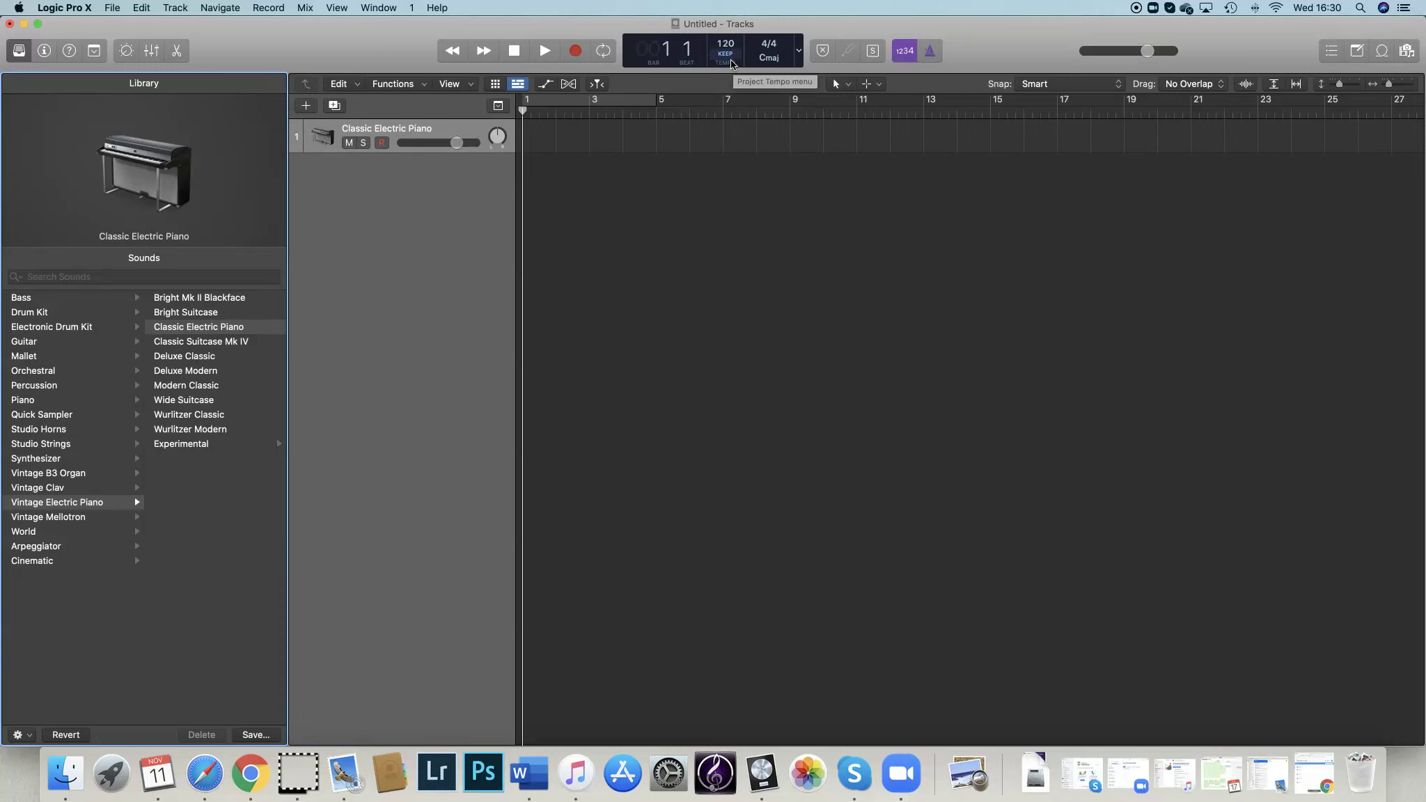
Lower the project tempo from 120 to 80 BPM and toggle the metronome click.
click(726, 48)
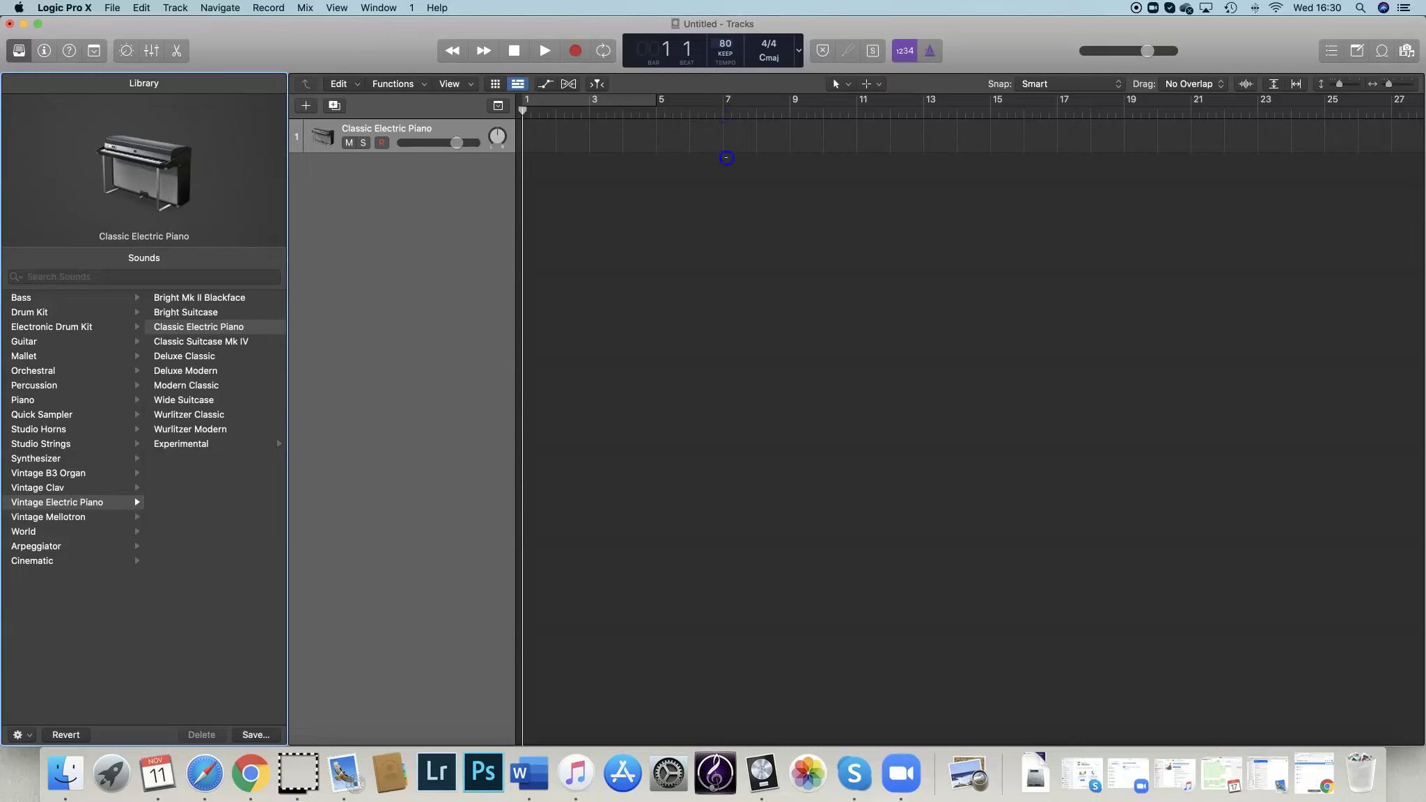
drag(737, 67, 729, 44)
click(930, 52)
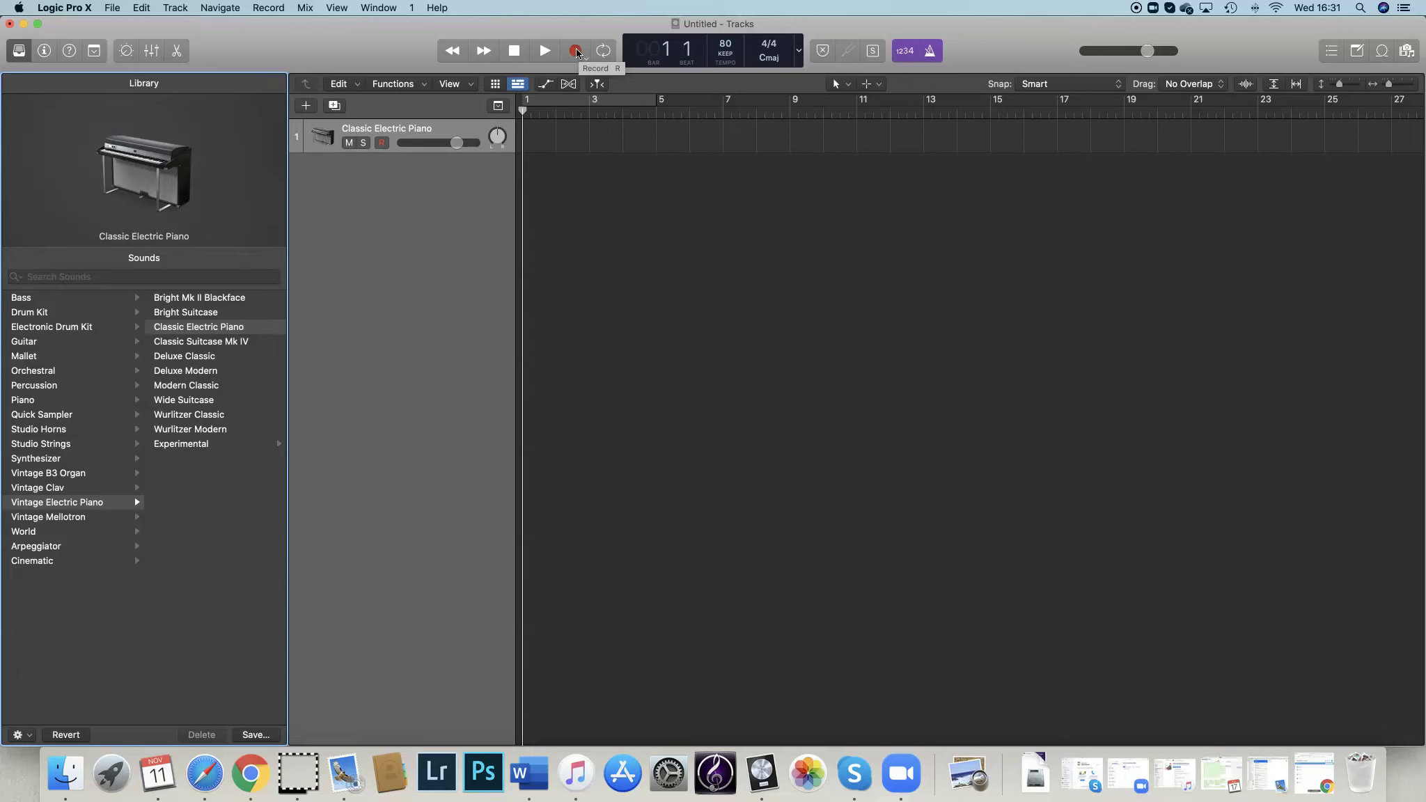
Record the four-bar melody, return the playhead to the start and select the new region.
click(576, 52)
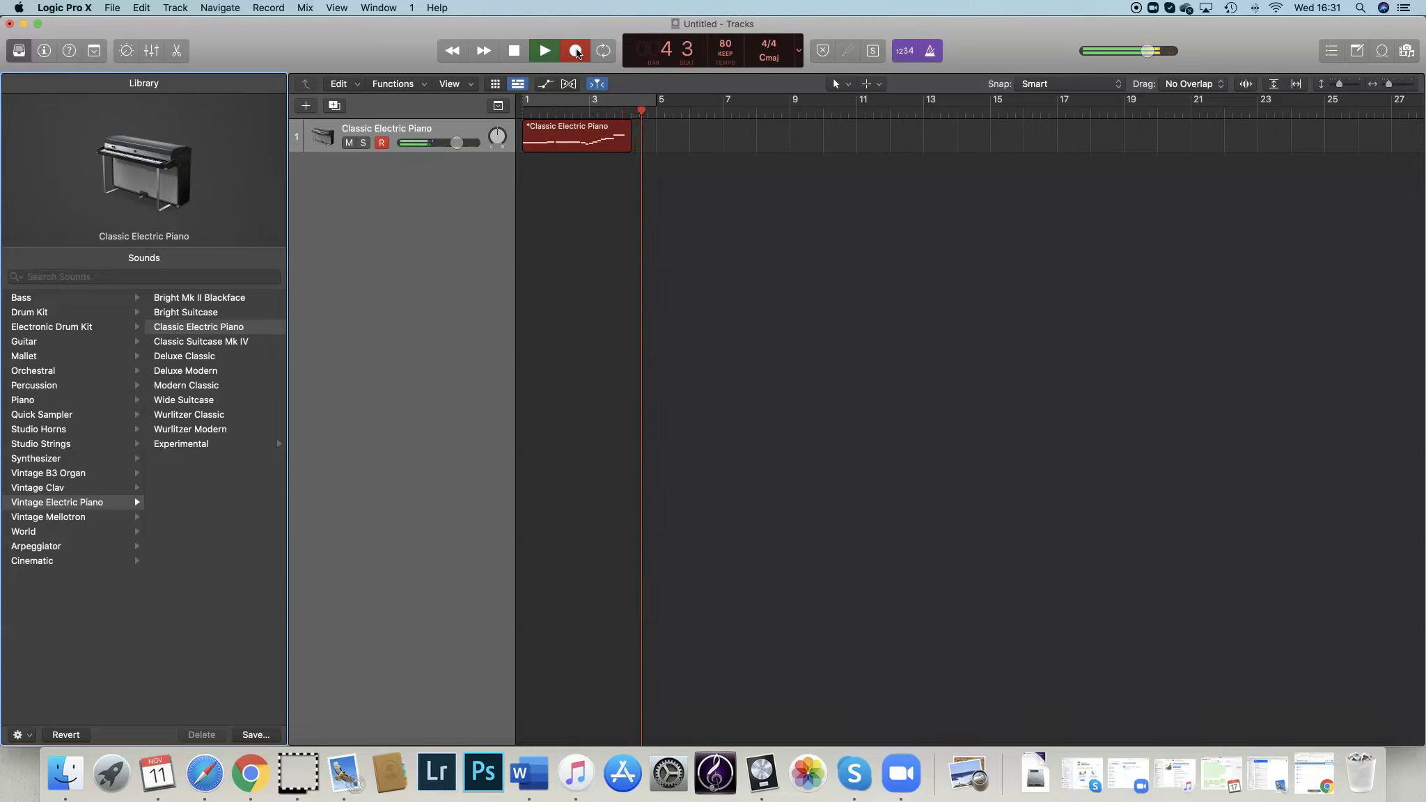
click(521, 53)
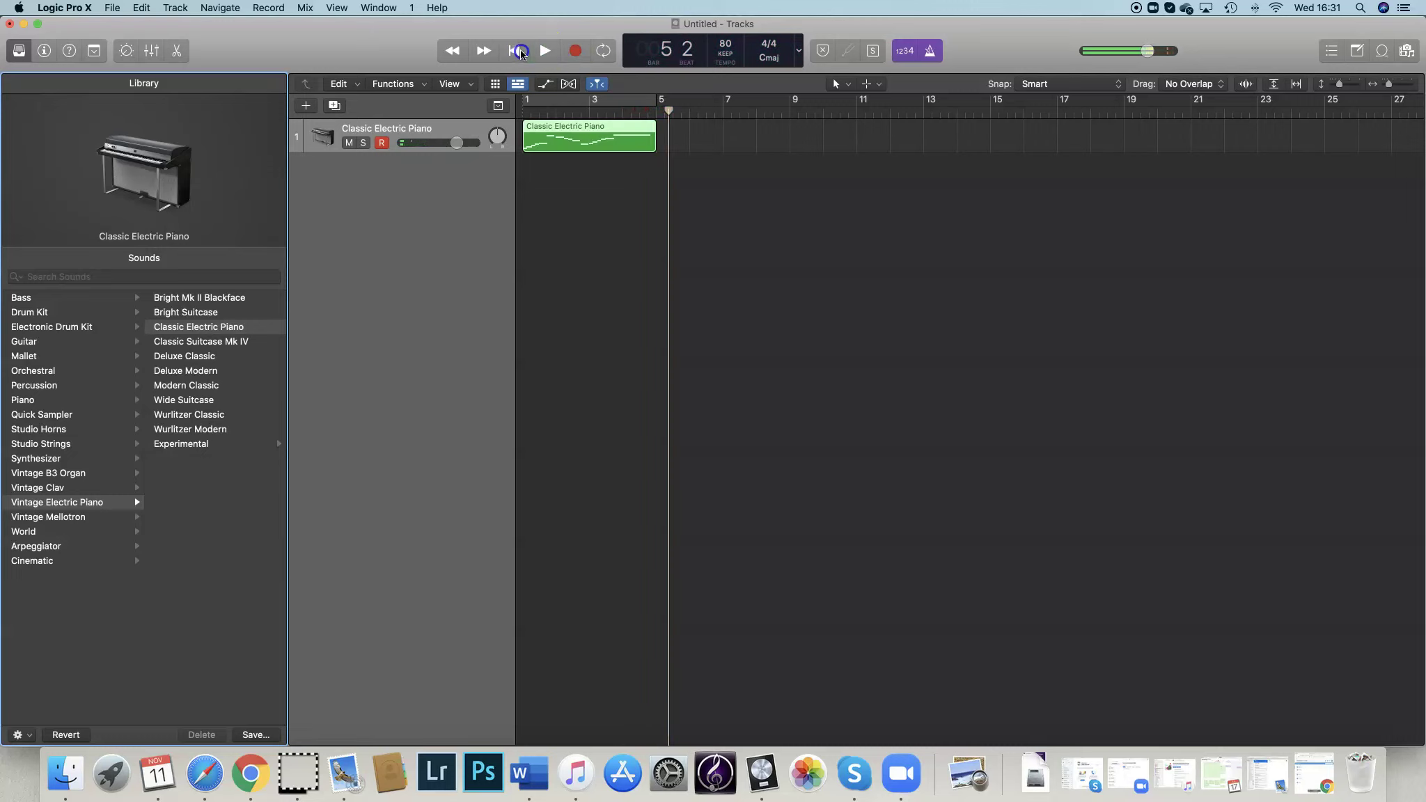
drag(668, 108, 507, 116)
click(568, 141)
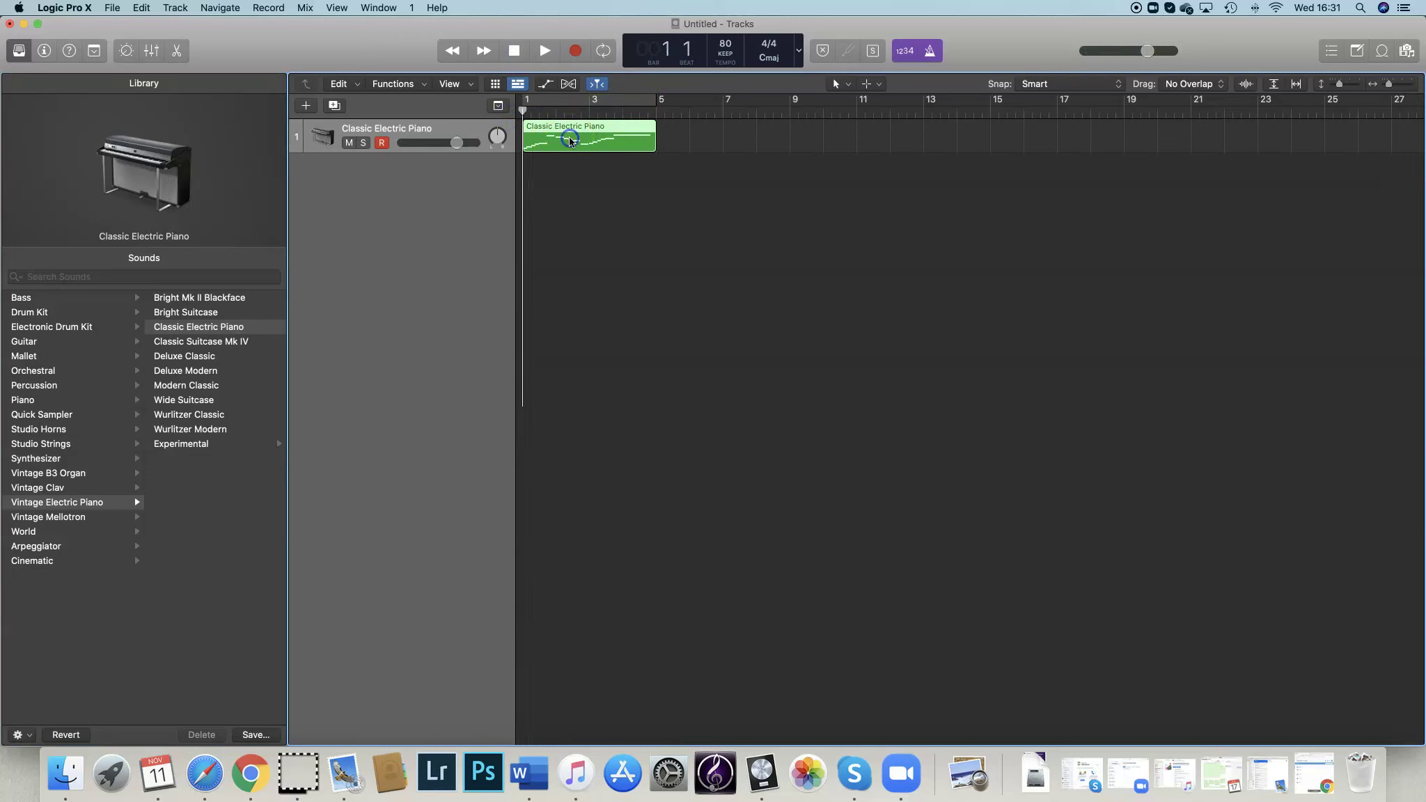
Show the recorded region's notes in the Piano Roll and play the melody back to its end.
double_click(569, 141)
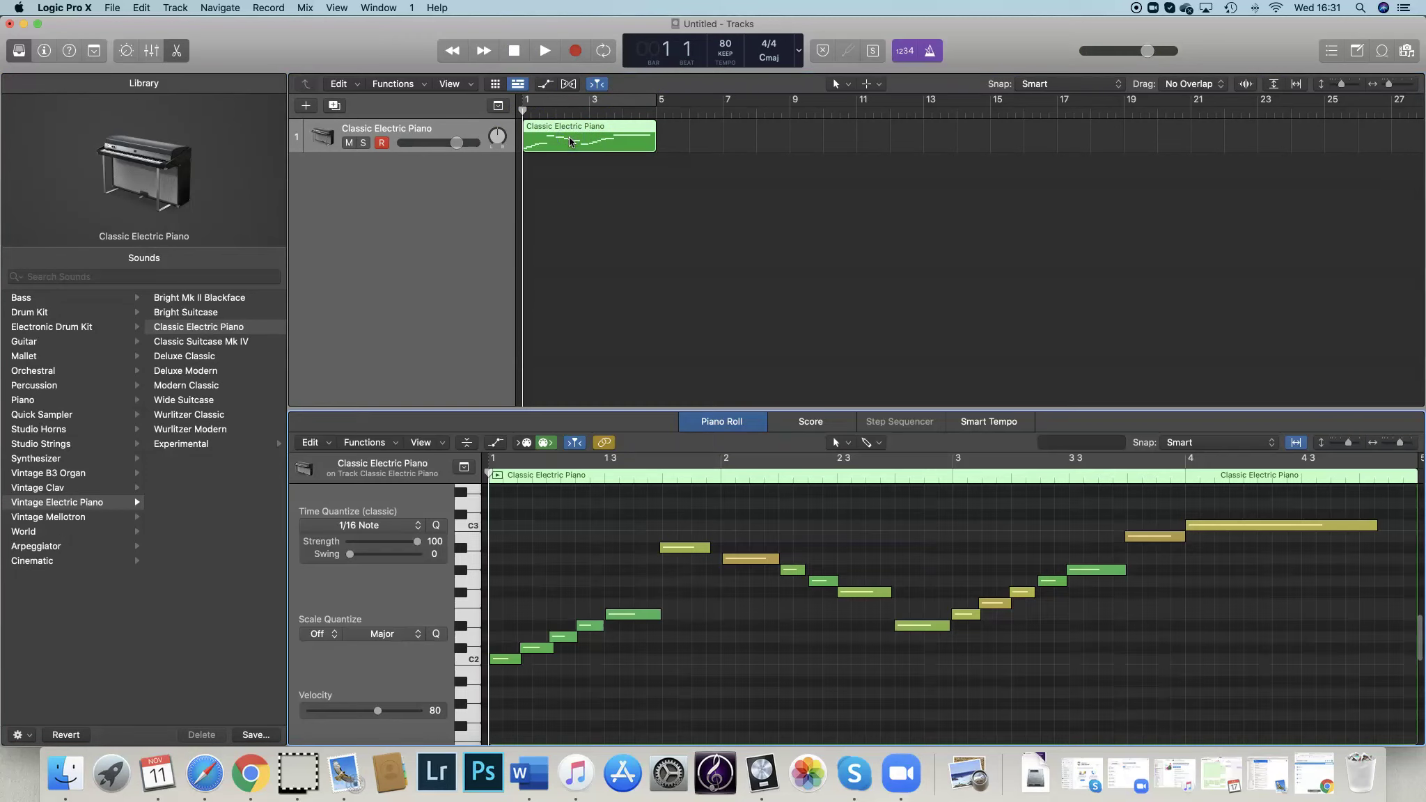
click(545, 51)
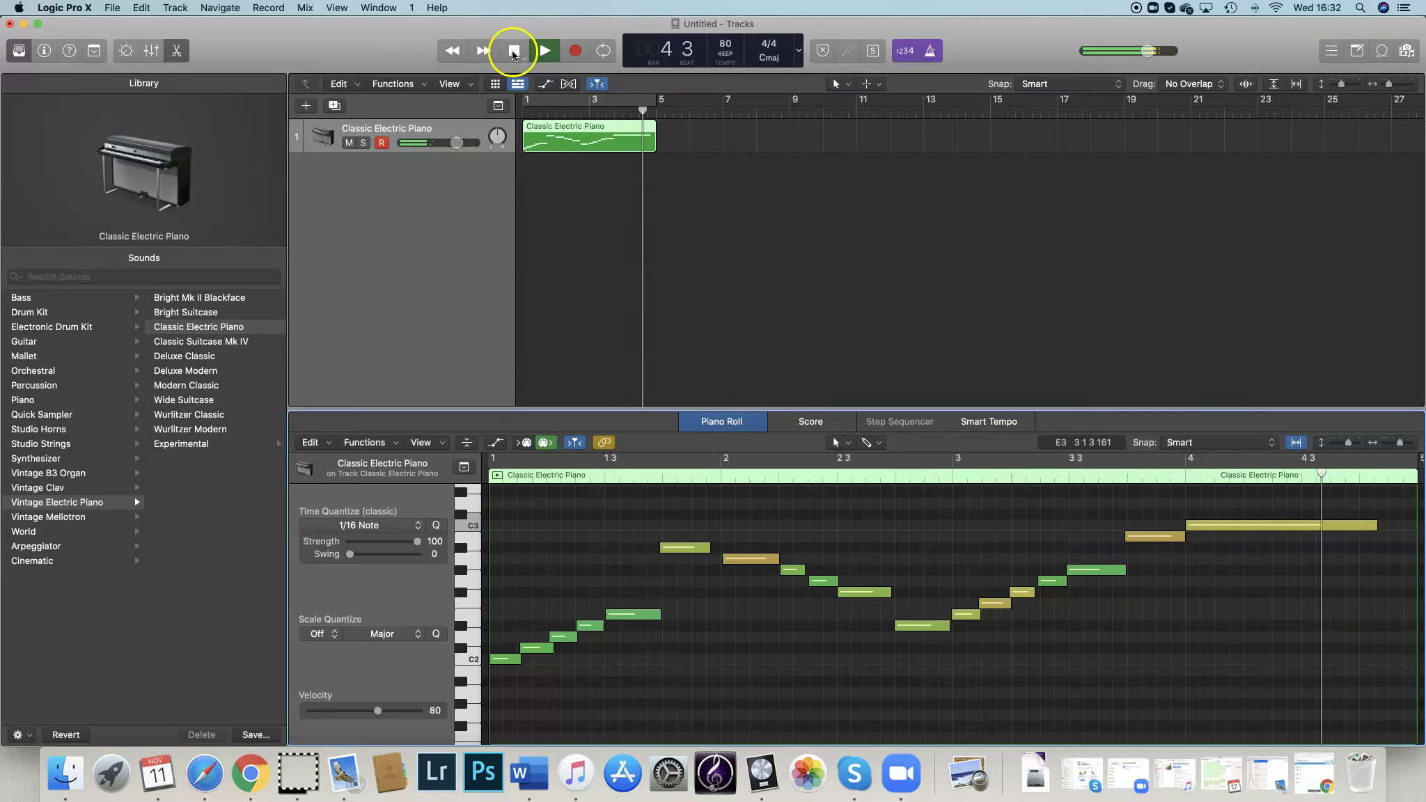
click(512, 50)
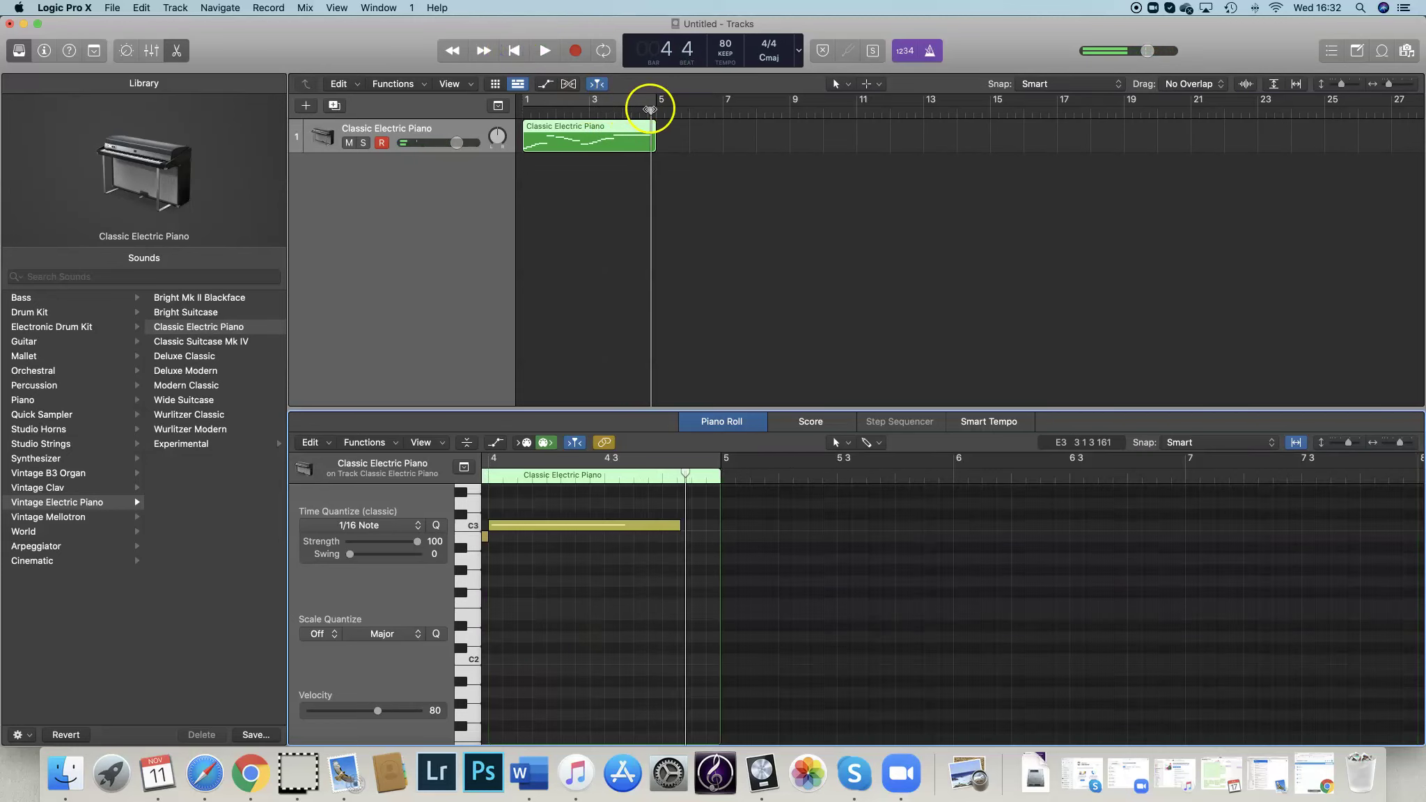
Zoom into the Piano Roll and slightly shorten the first C2 and C#2 notes.
drag(651, 108, 499, 120)
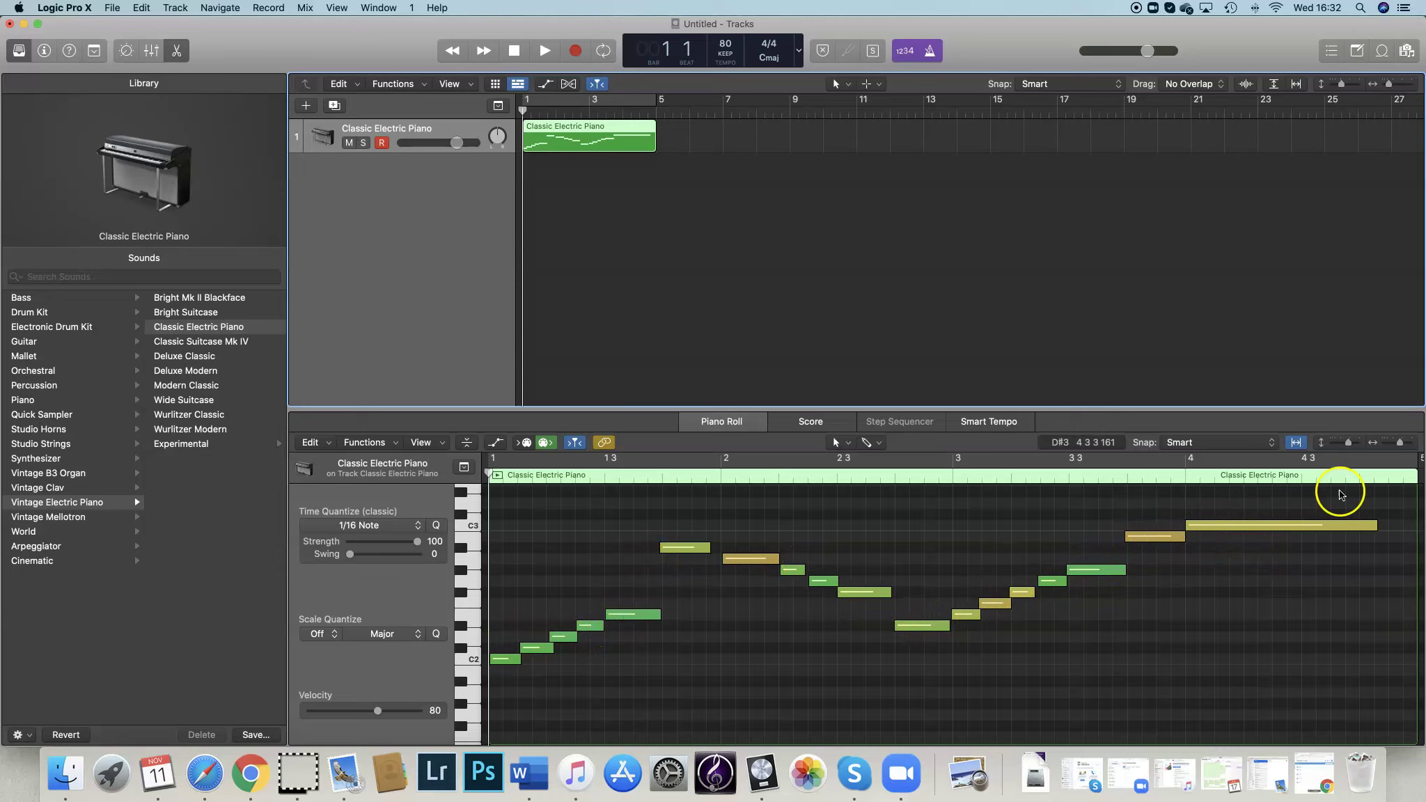
drag(1402, 446, 1405, 444)
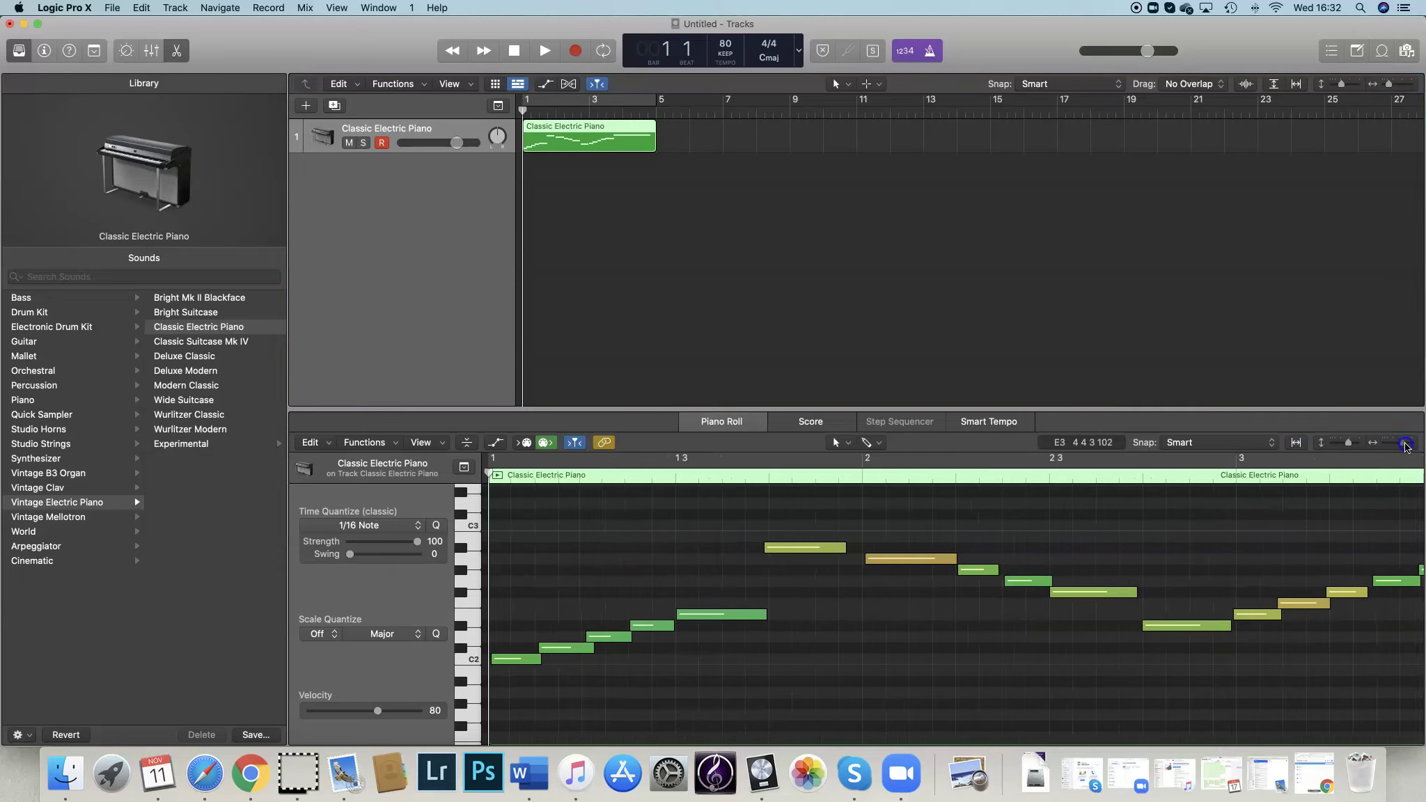
click(610, 699)
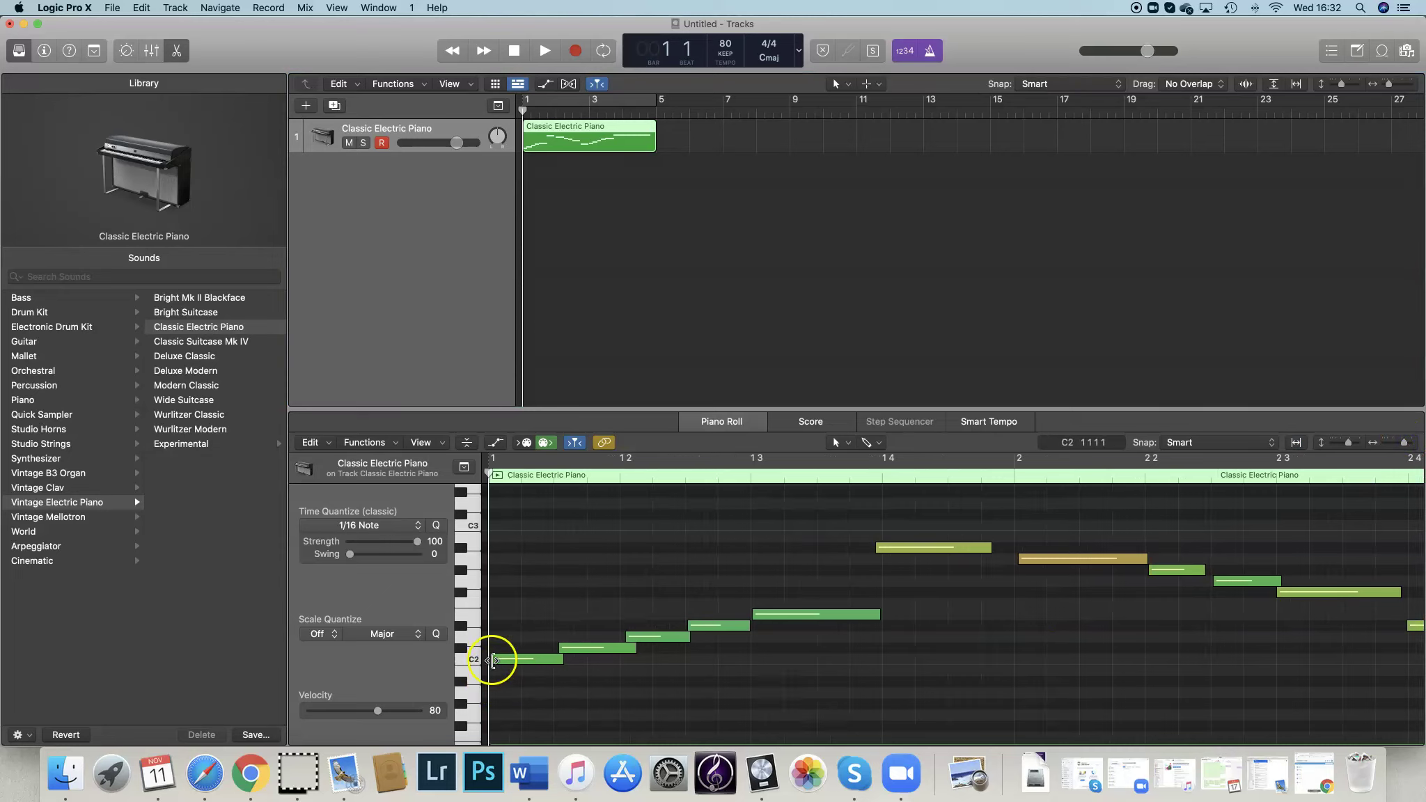
click(492, 660)
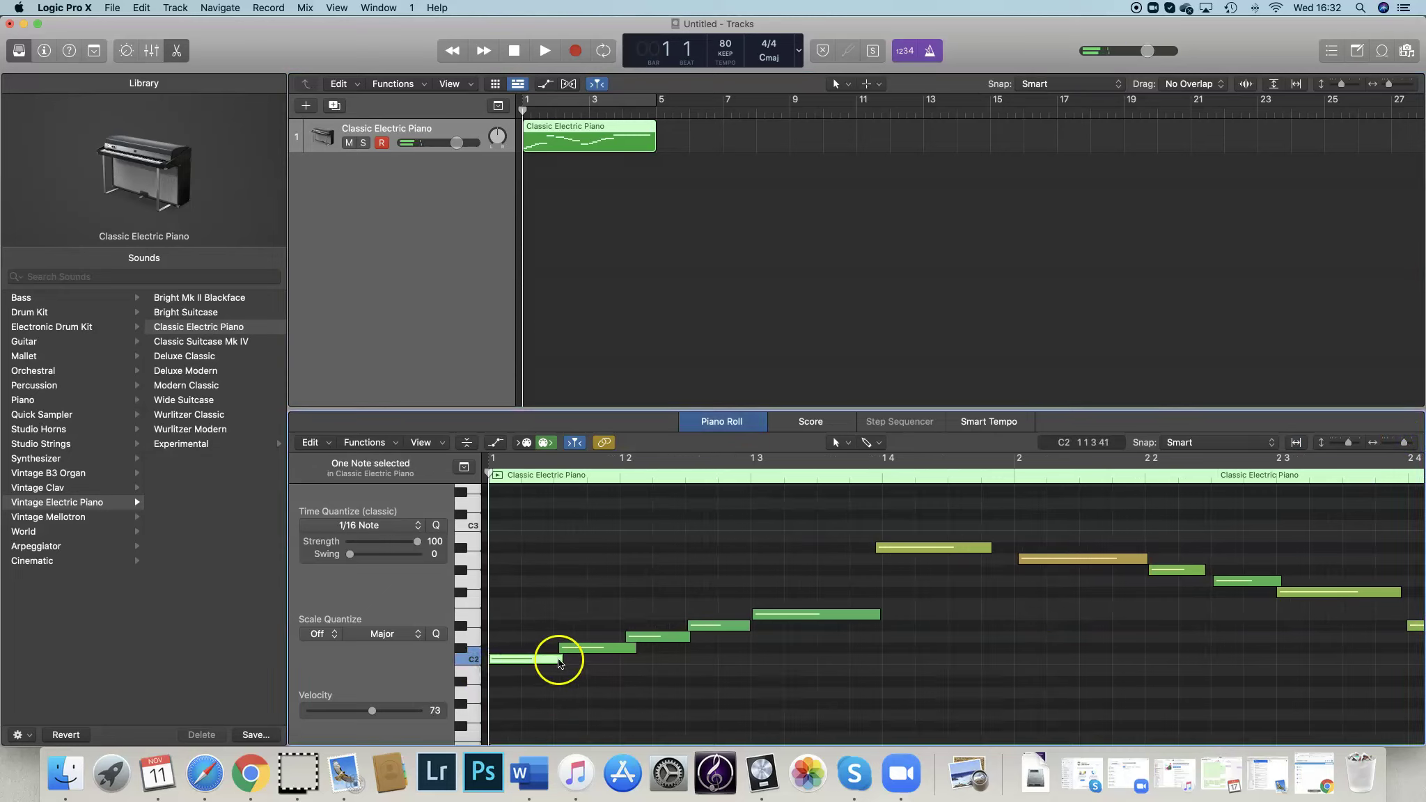
drag(560, 660, 620, 639)
click(560, 649)
Tidy the D2, D#2 and E2 notes, snap A#2 to bar 1 beat 4 and A2 onto bar 2.
mouse_move(688, 637)
mouse_down()
mouse_move(700, 639)
mouse_move(687, 628)
mouse_up()
mouse_move(739, 627)
mouse_down()
mouse_move(758, 627)
mouse_move(752, 614)
mouse_up()
drag(878, 614, 880, 614)
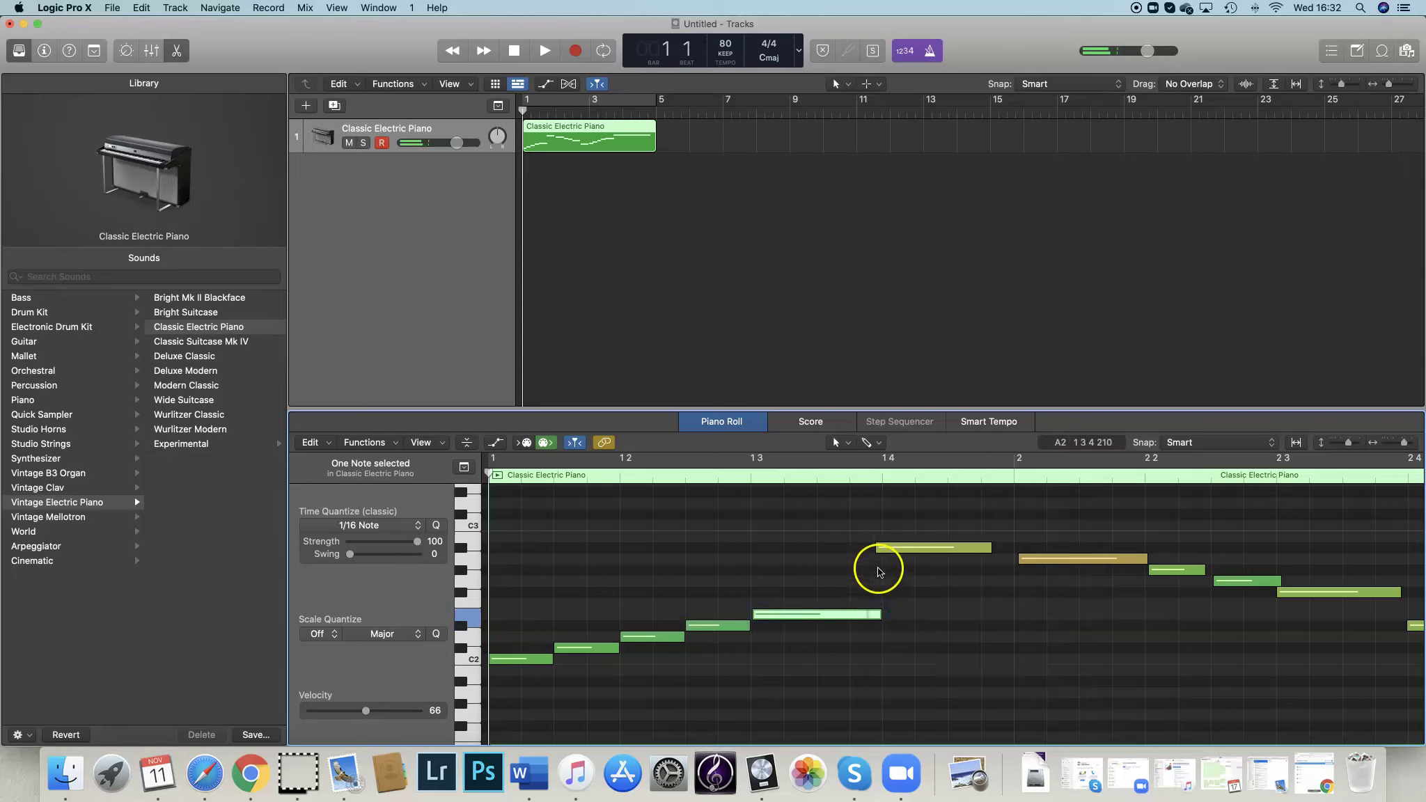
drag(877, 548, 883, 548)
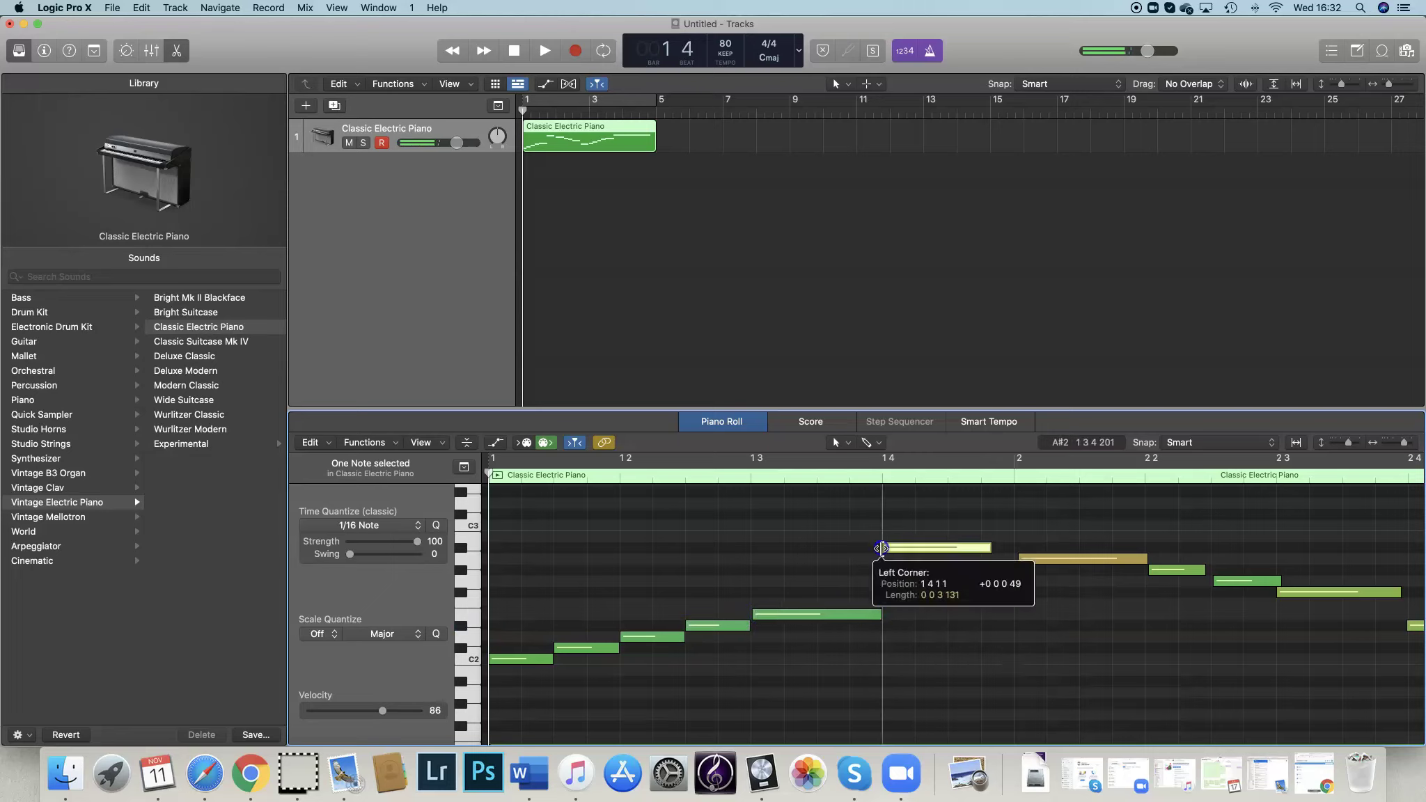
drag(992, 549, 1014, 557)
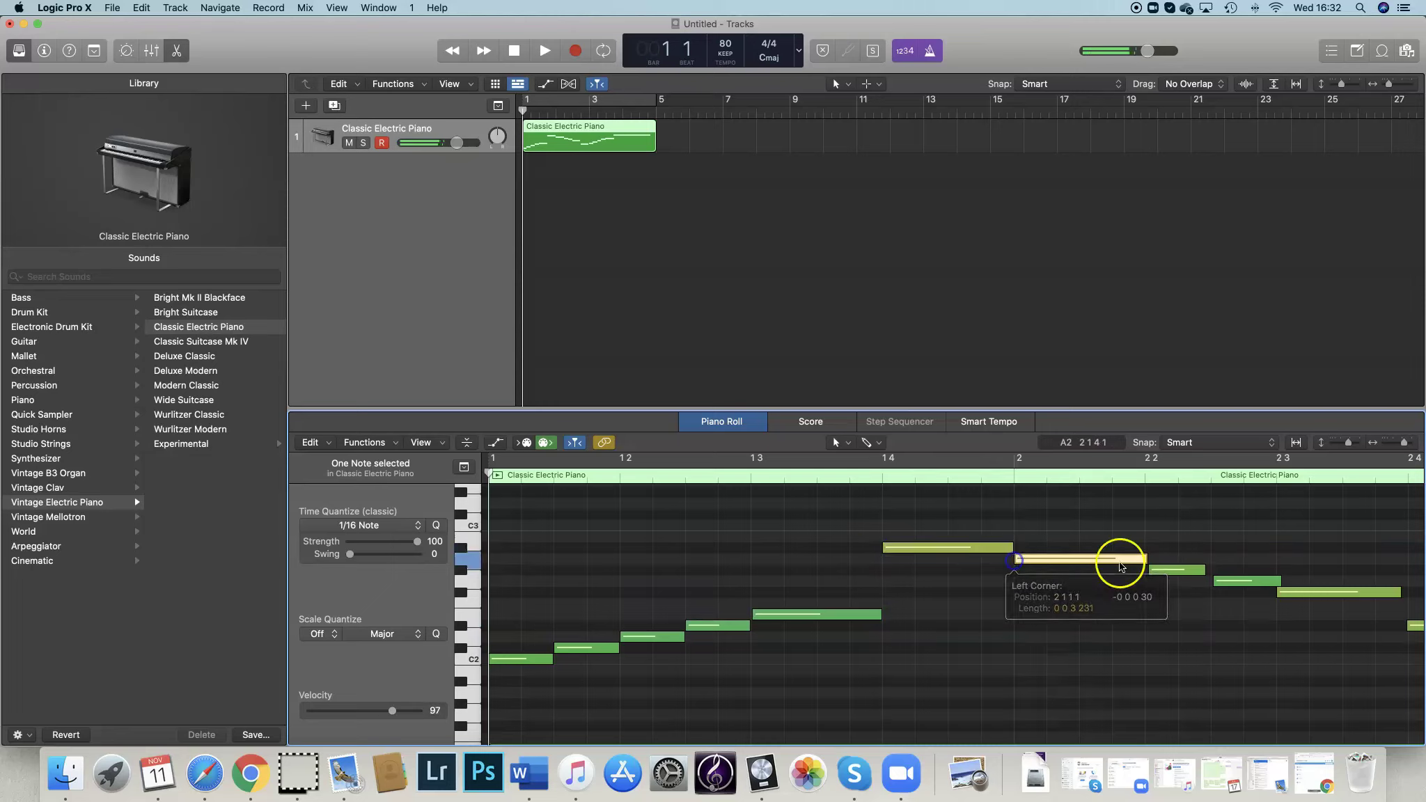
drag(1147, 558, 1207, 568)
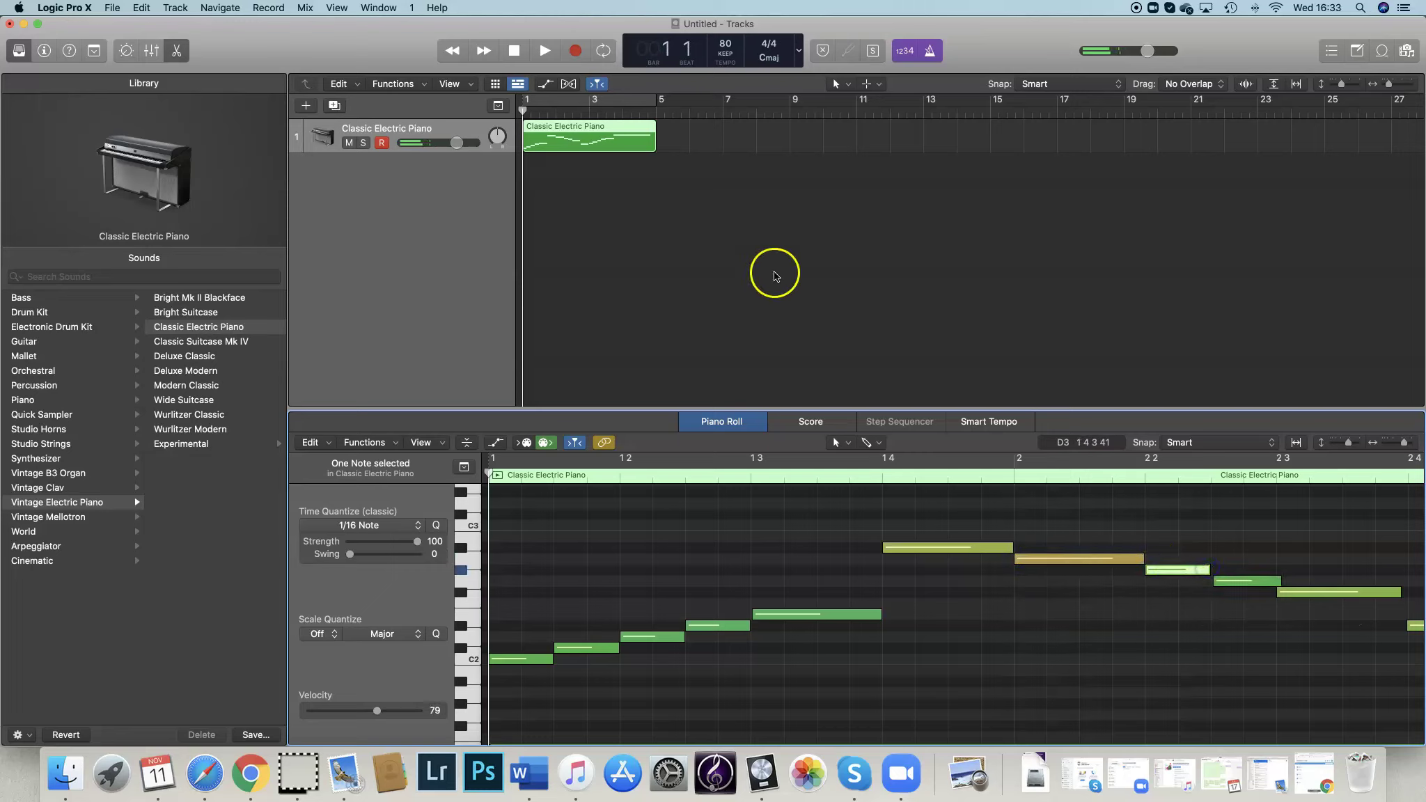
Make G2 end at bar 2 beat 4 and extend the following D2 note to meet the next.
click(540, 111)
drag(539, 112, 595, 114)
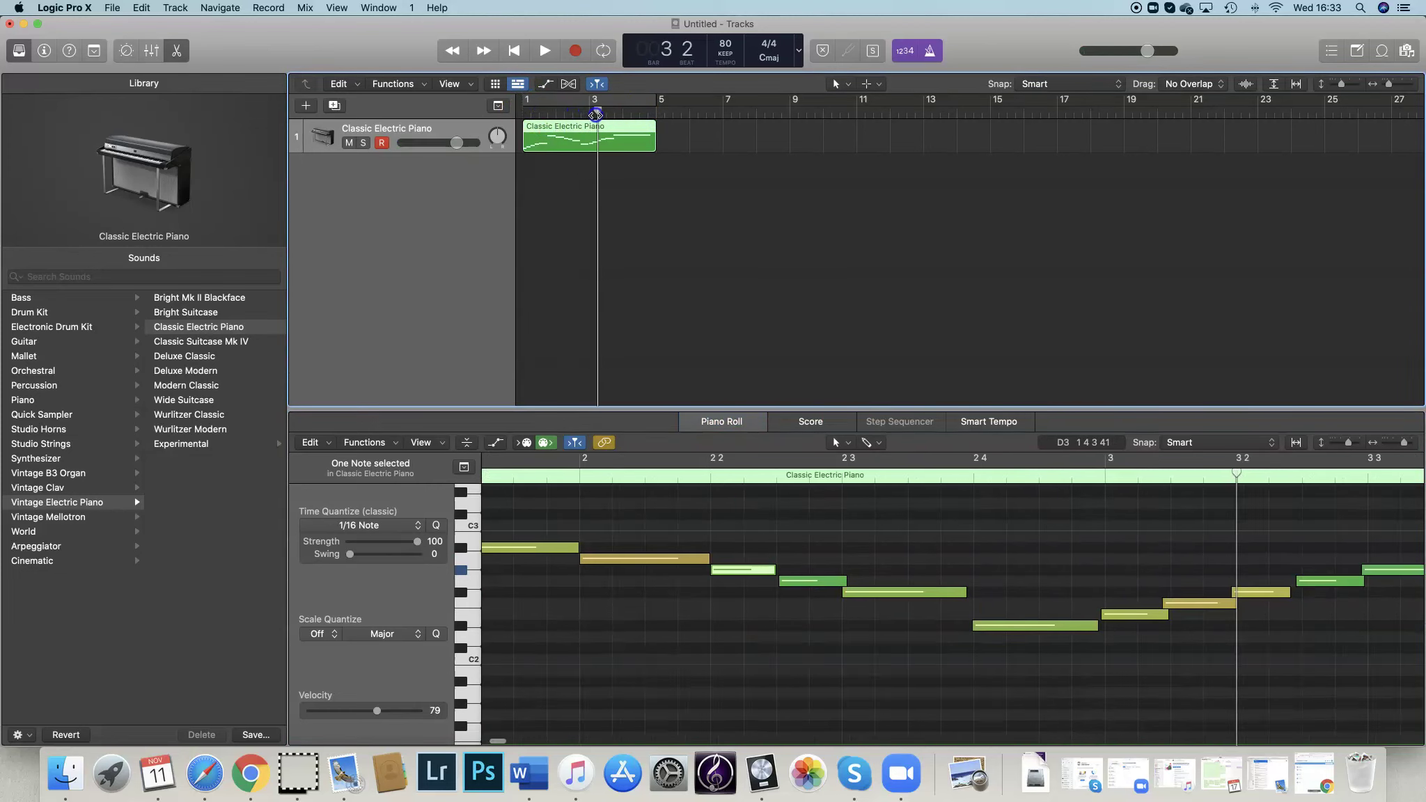
scroll(766, 574, up, 1)
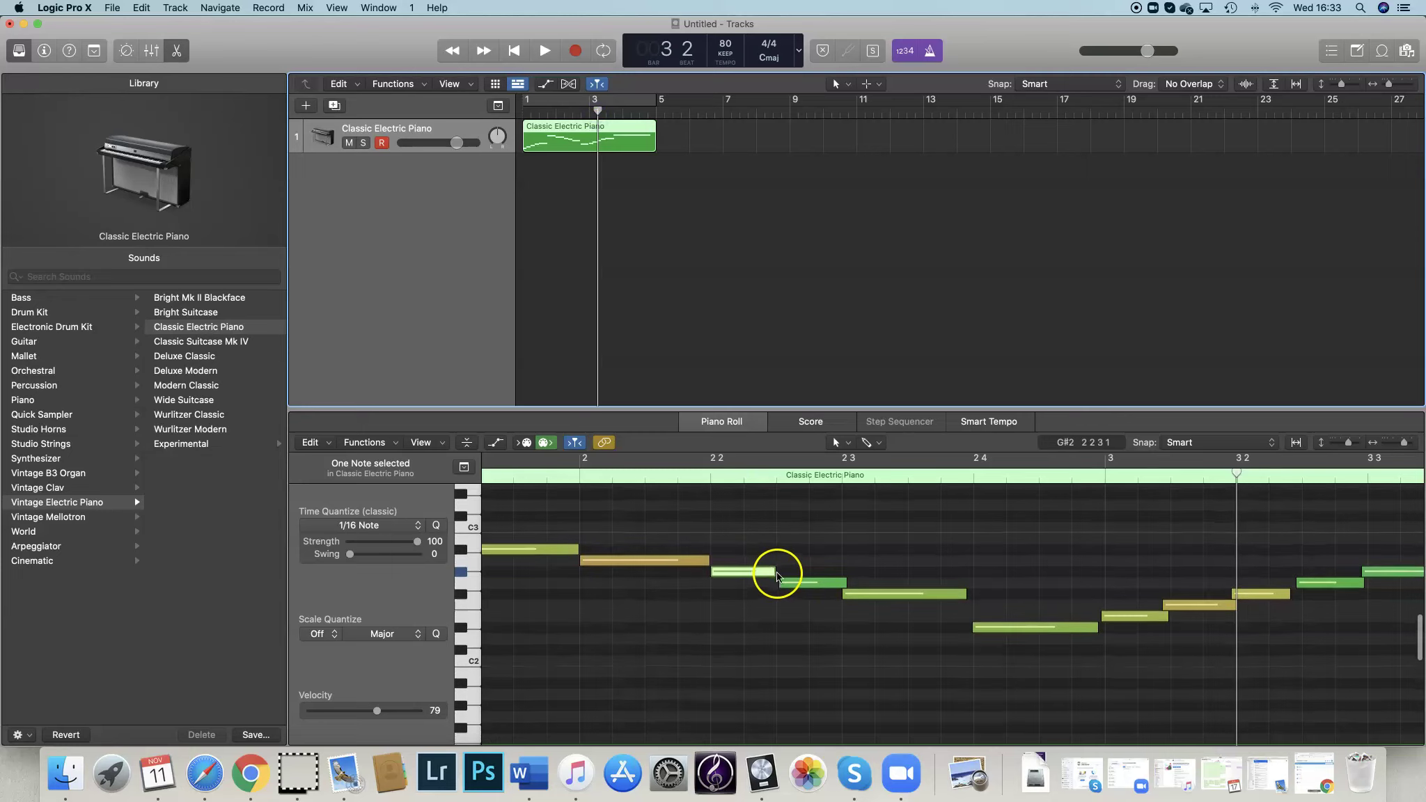
click(775, 573)
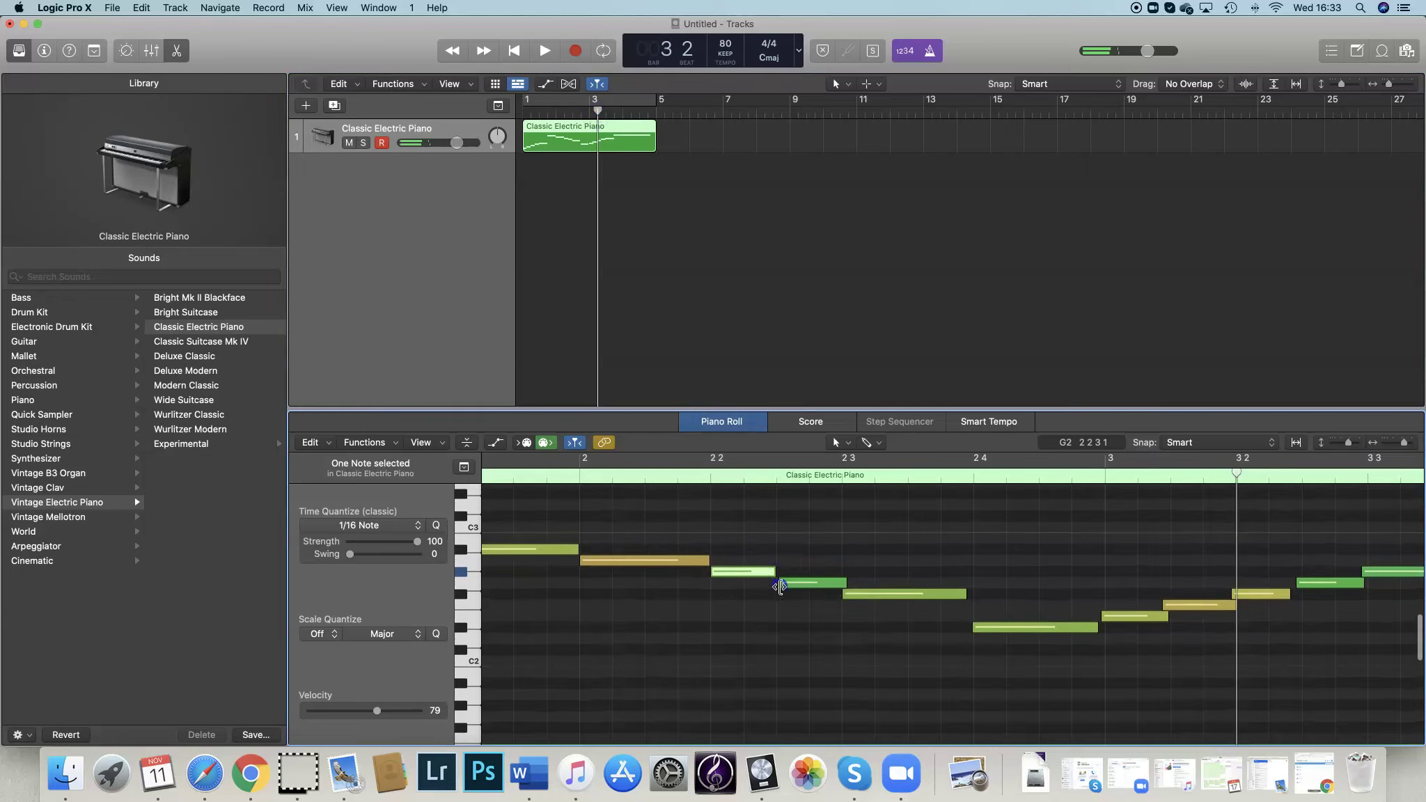
drag(846, 586, 843, 591)
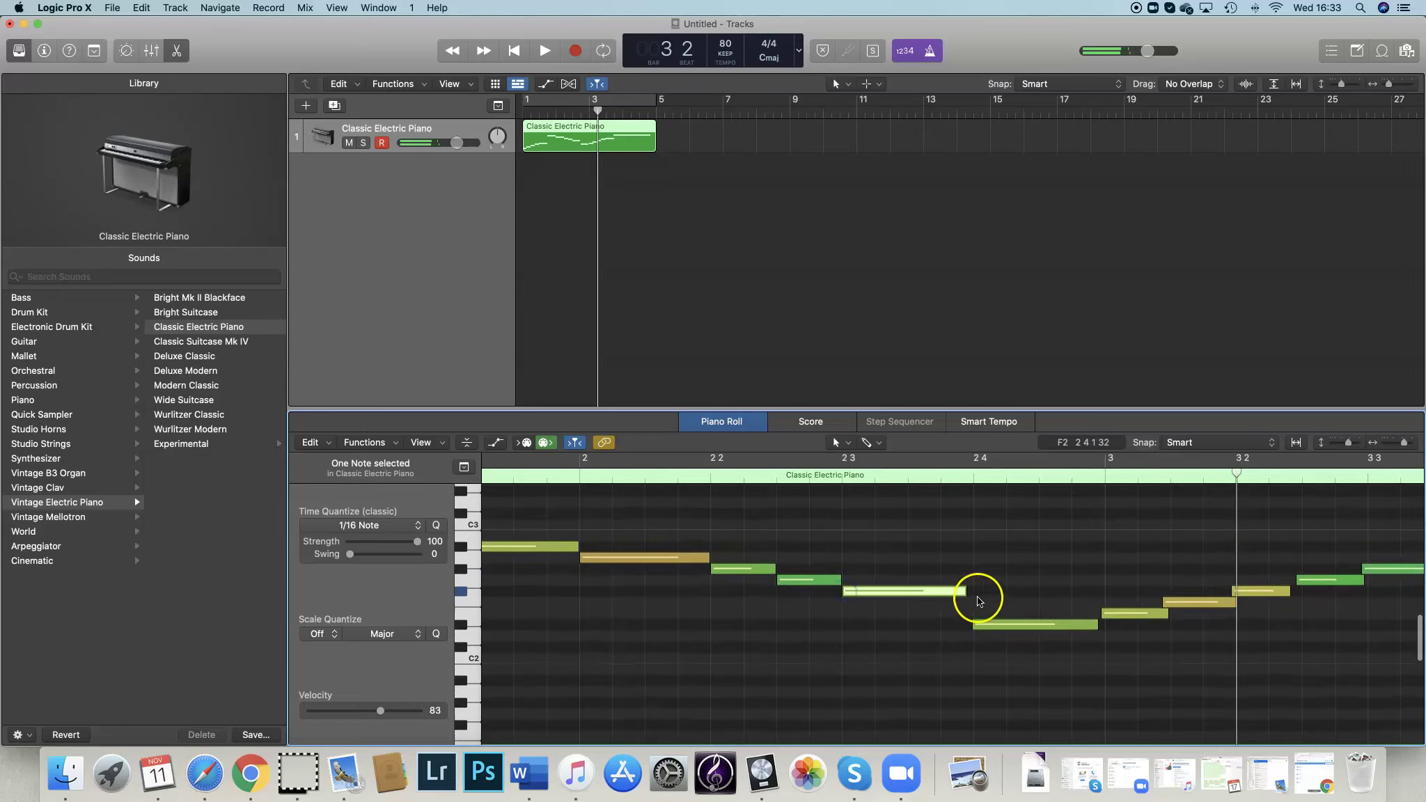
drag(965, 590, 970, 627)
super+click(974, 625)
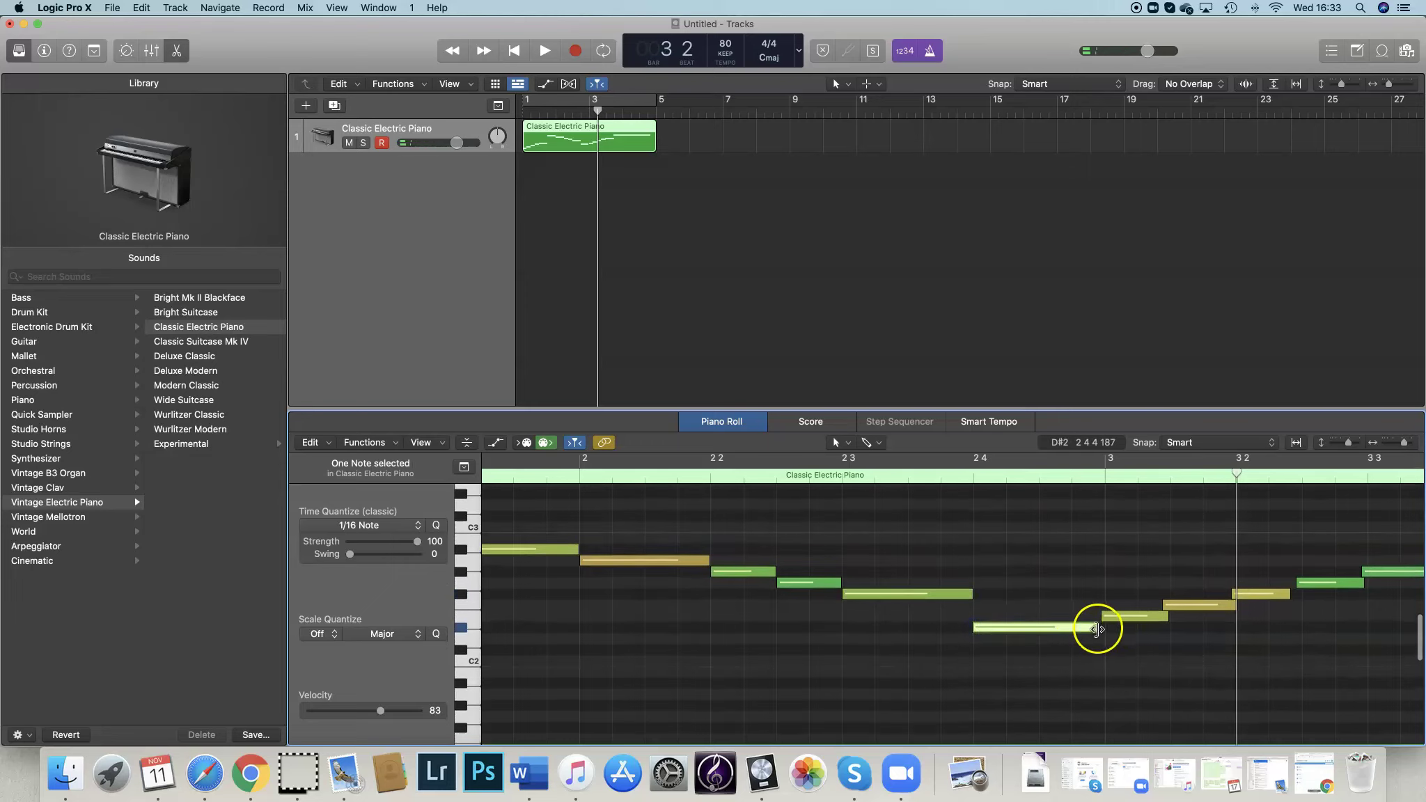
drag(1096, 630, 1234, 582)
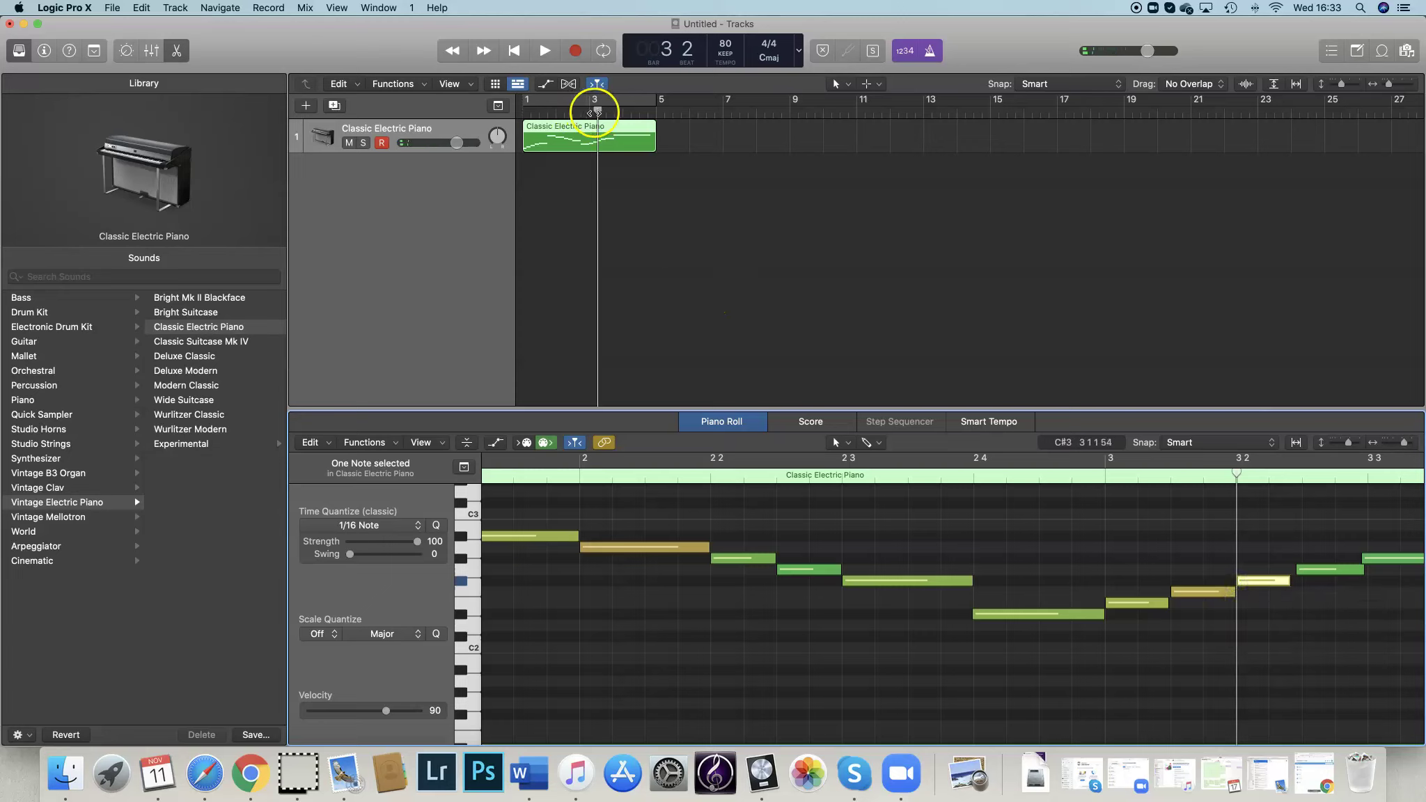
In bar 3, lengthen a note to meet the next, shorten G#2 and trim B2 to meet the next note.
drag(597, 111, 620, 113)
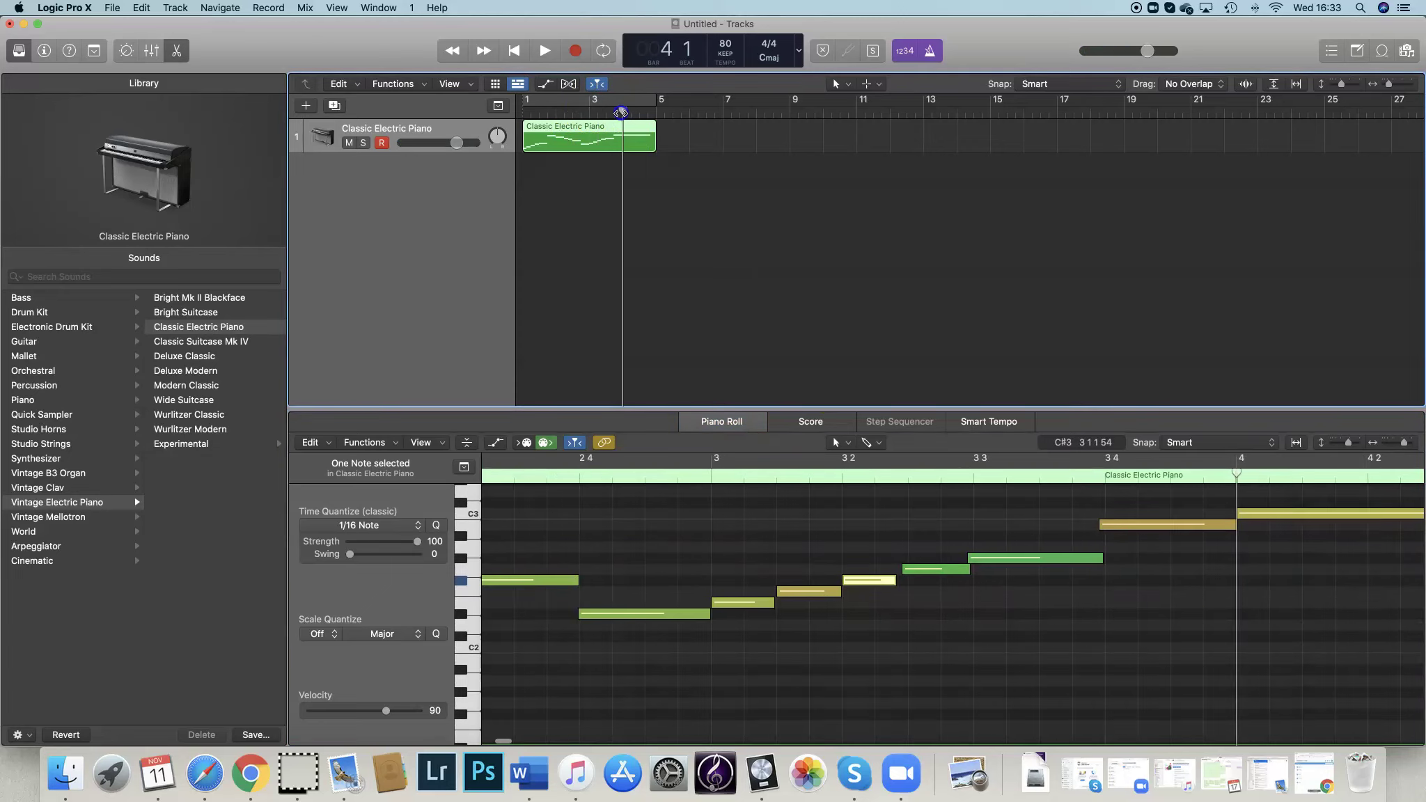
scroll(902, 522, up, 1)
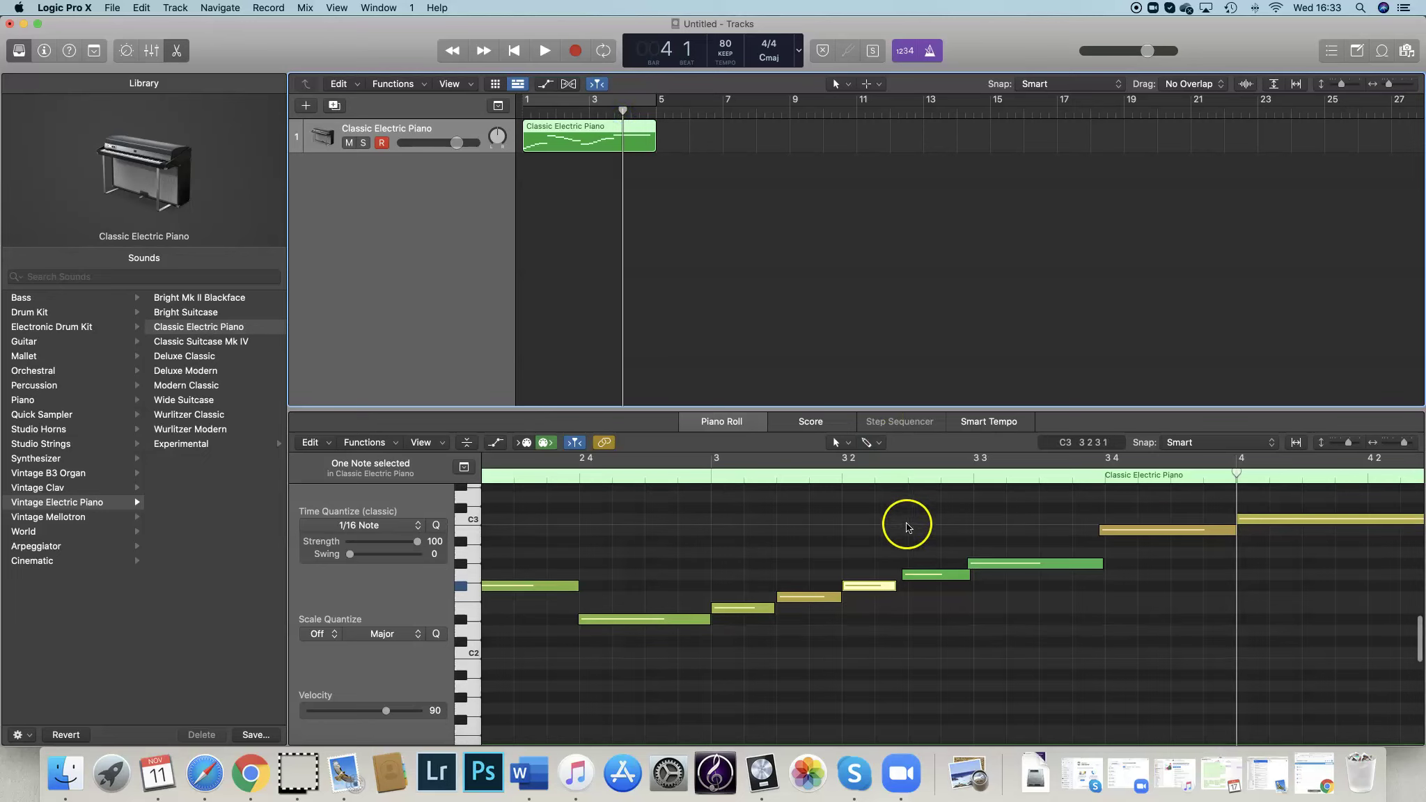
drag(893, 589, 972, 578)
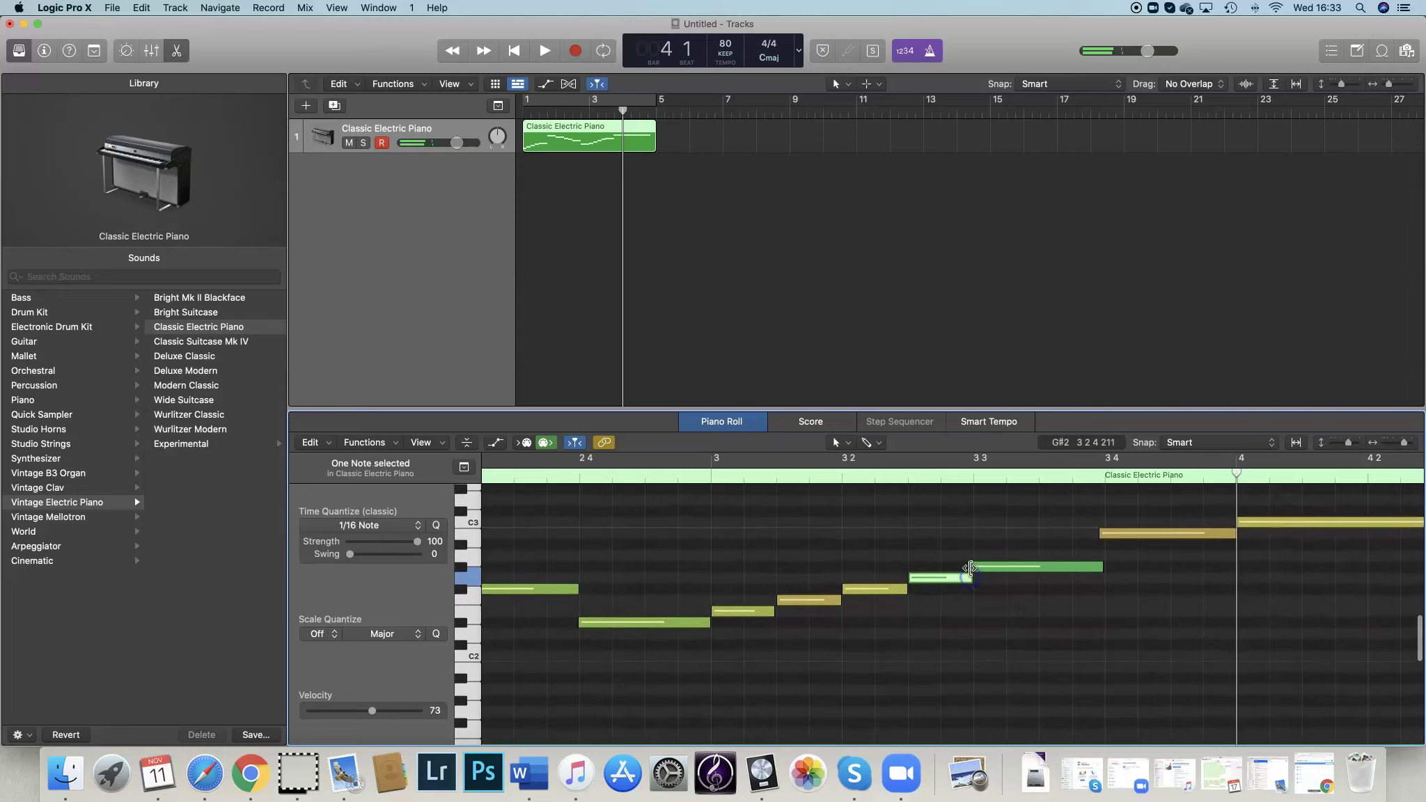
click(969, 566)
drag(1102, 566, 1100, 565)
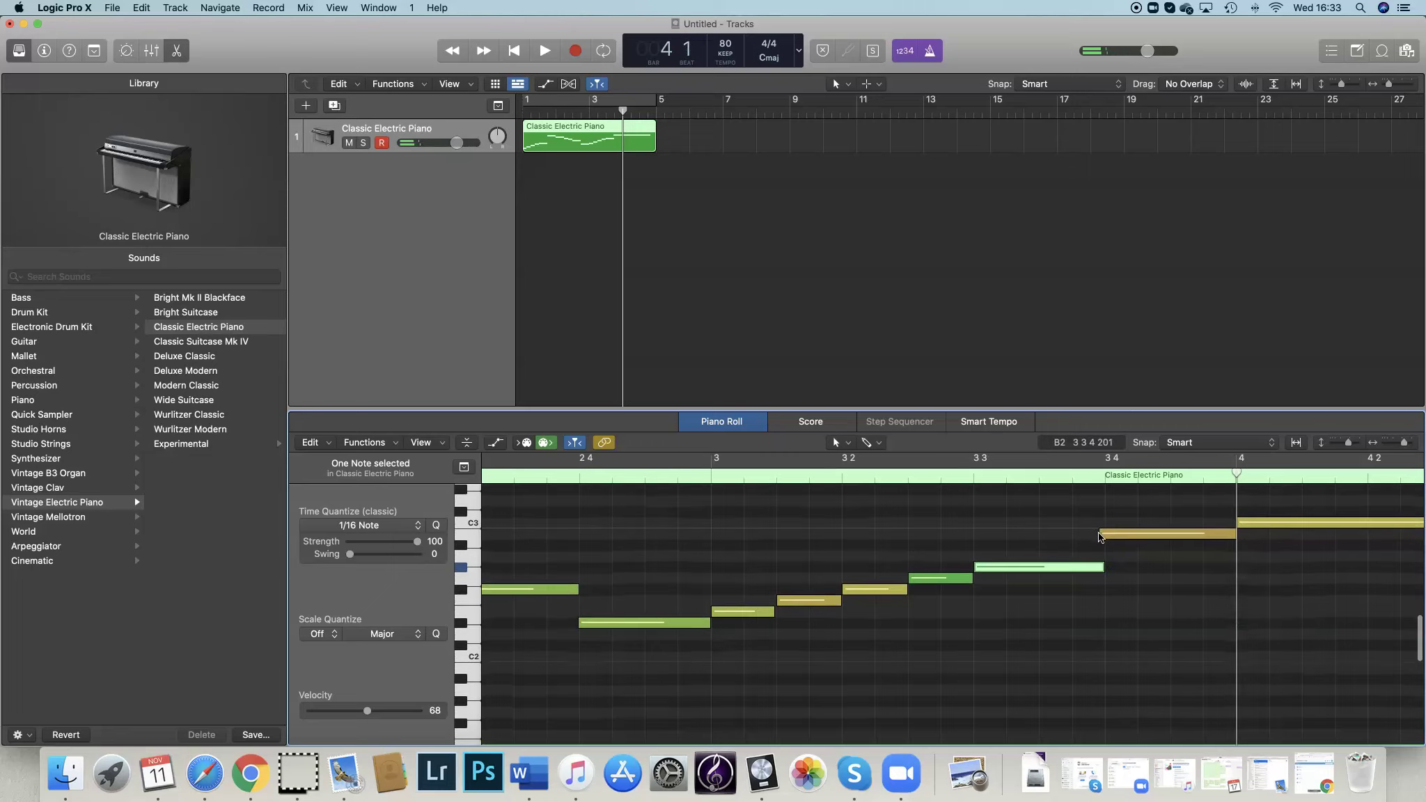
click(1100, 534)
click(1231, 533)
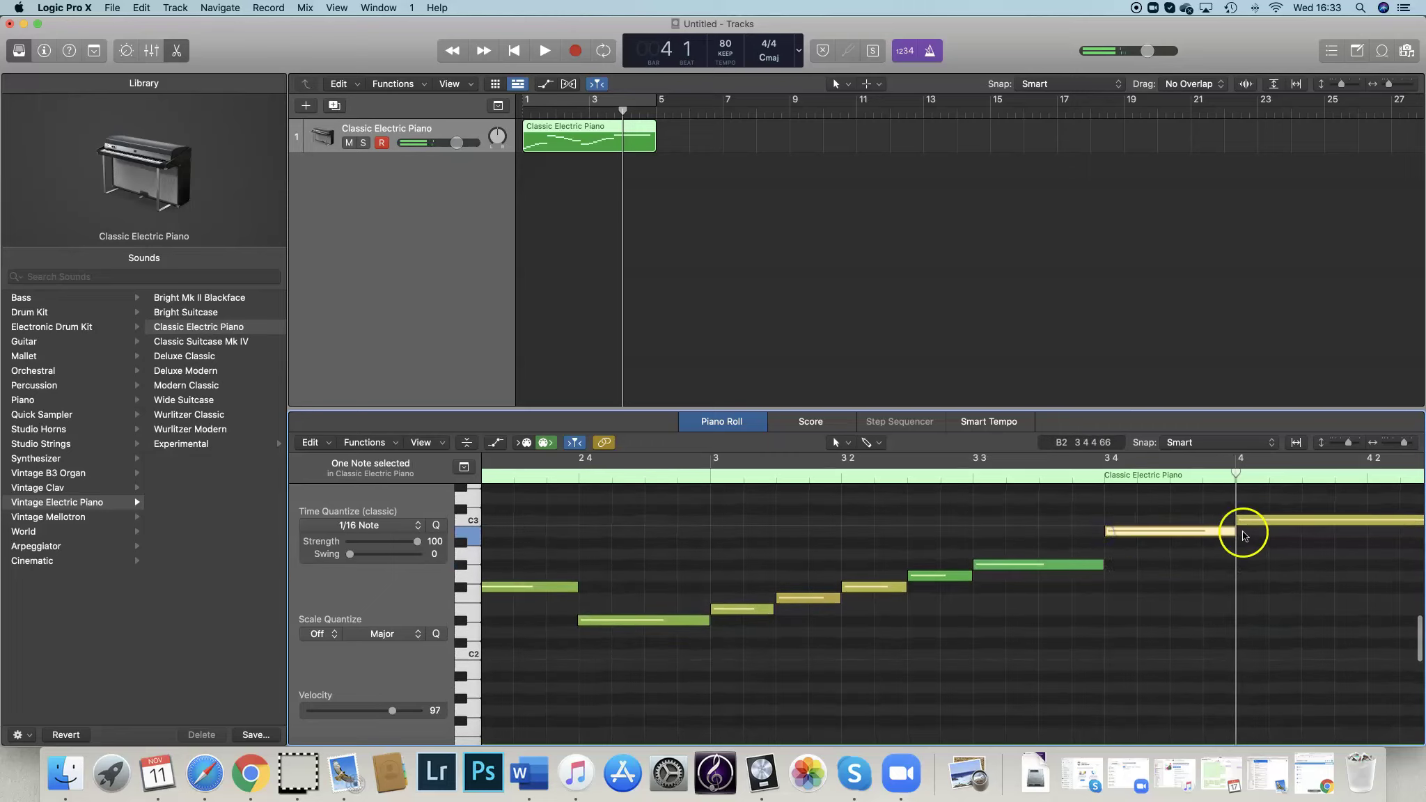
drag(1230, 534, 1229, 547)
Lengthen the closing C3 note toward bar 5.
drag(622, 113, 648, 113)
click(1406, 541)
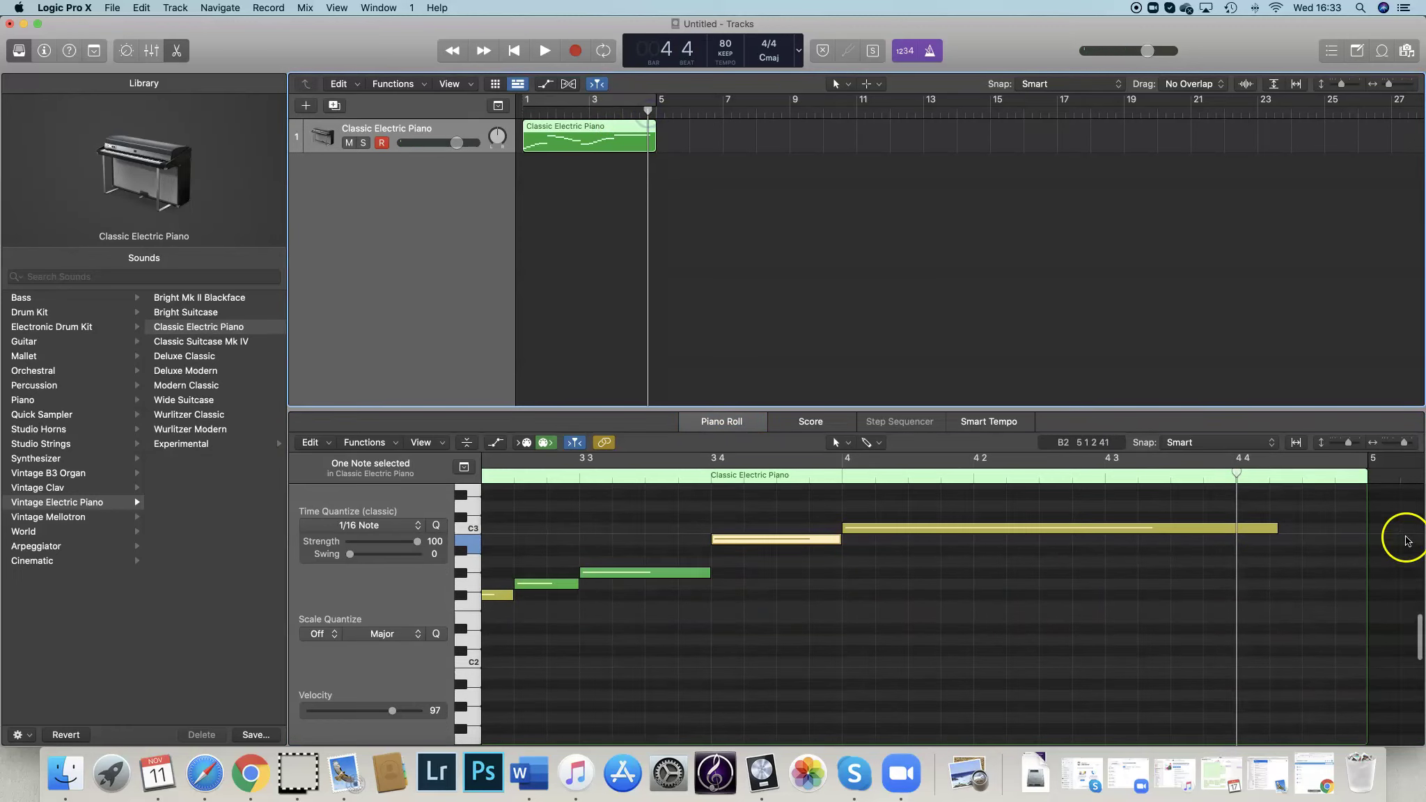
click(1275, 527)
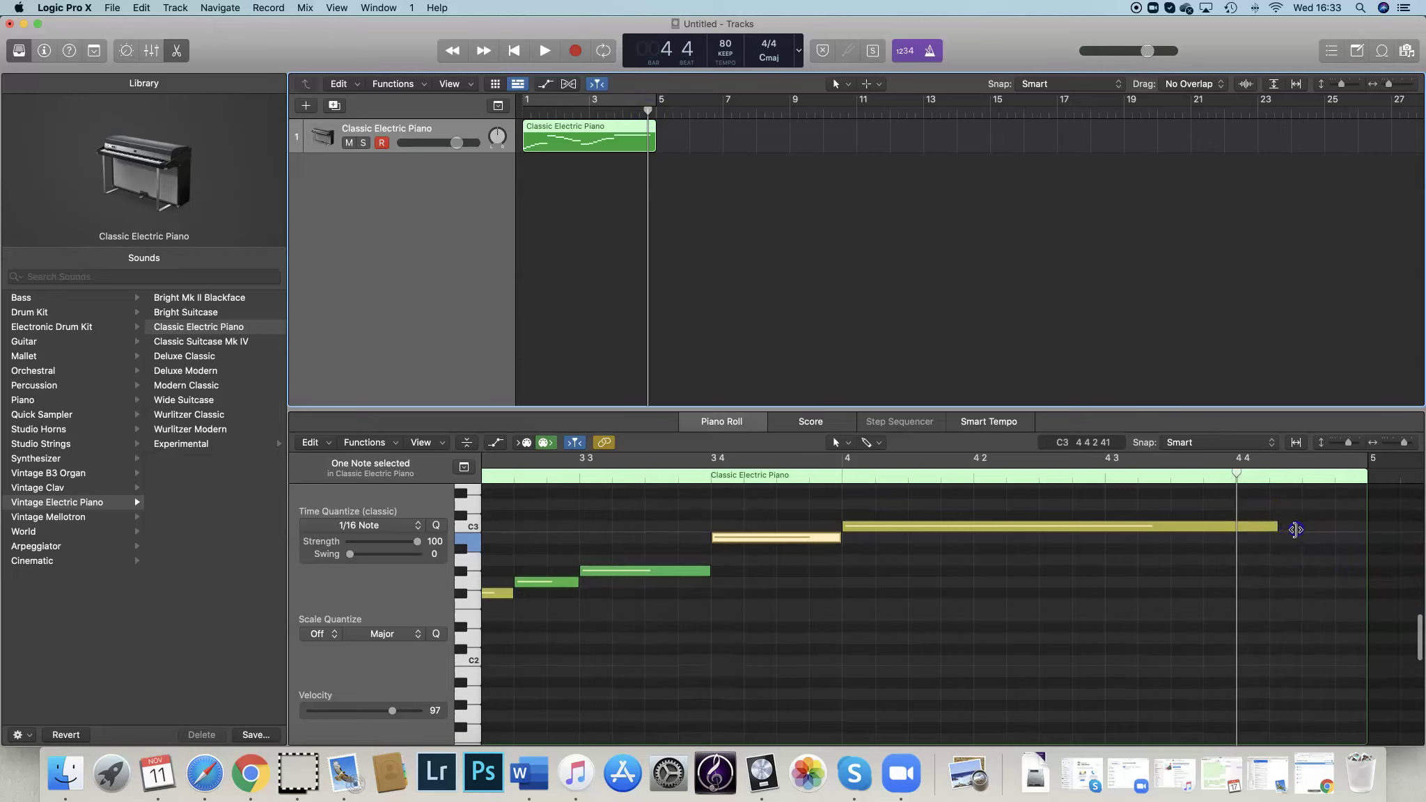
drag(1295, 529, 1299, 529)
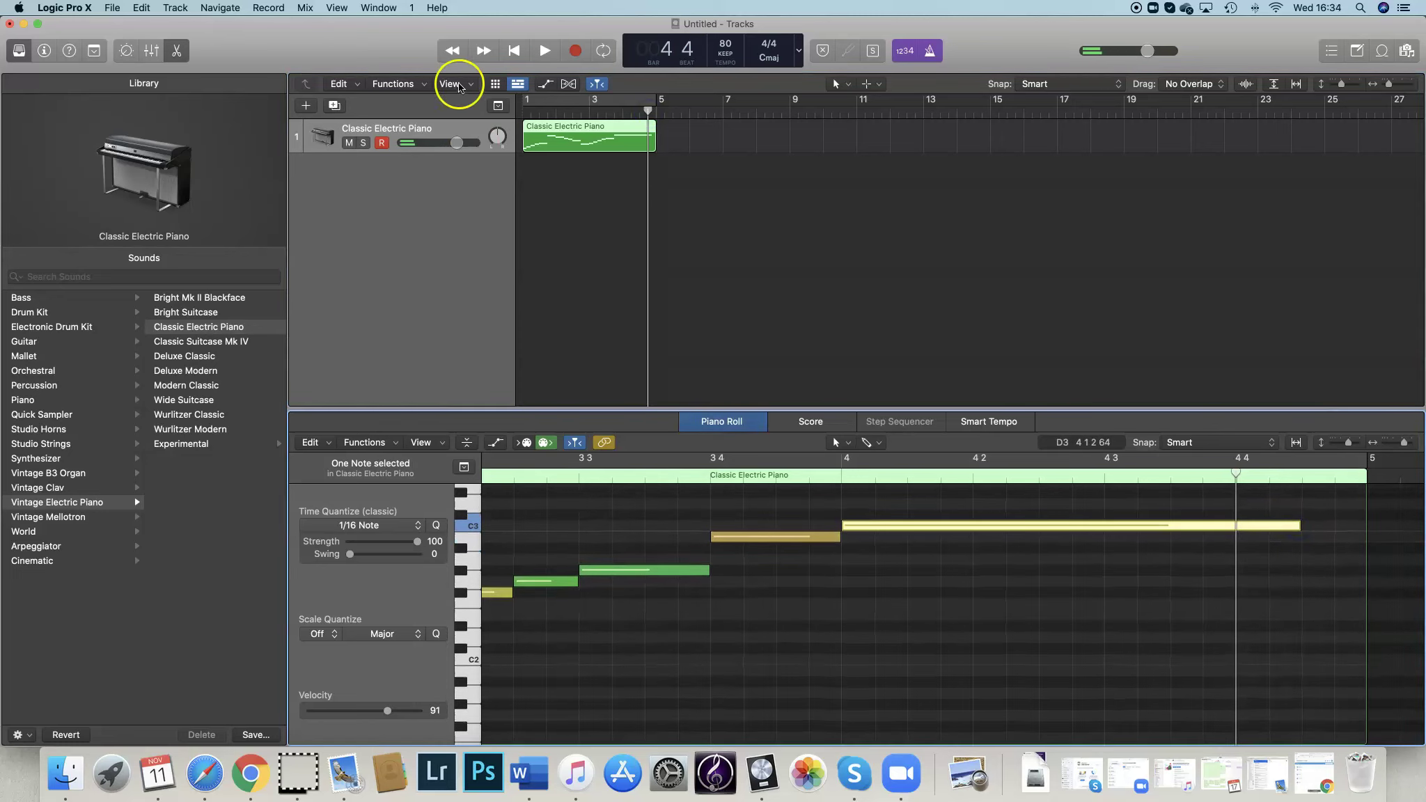
drag(647, 114, 523, 114)
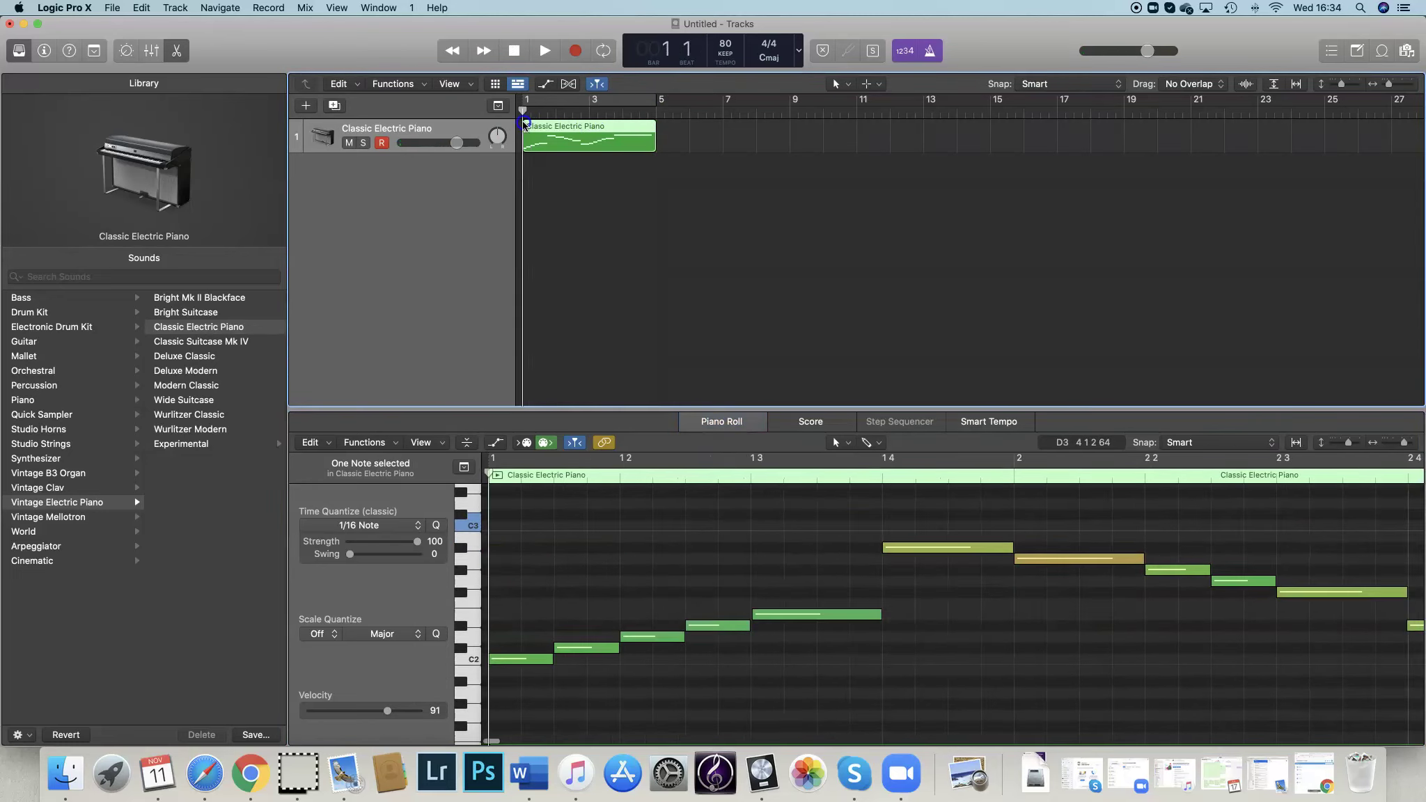
click(545, 51)
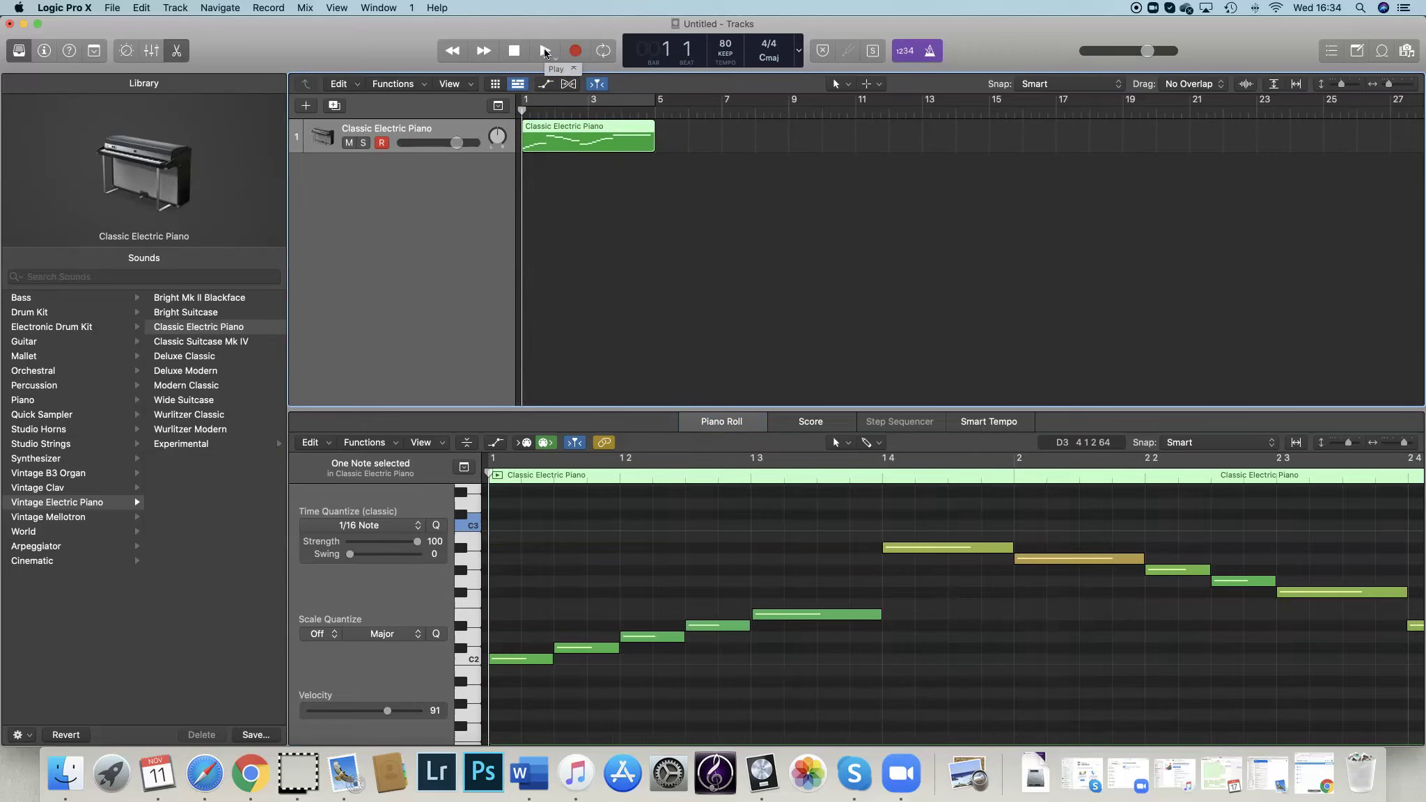
click(545, 51)
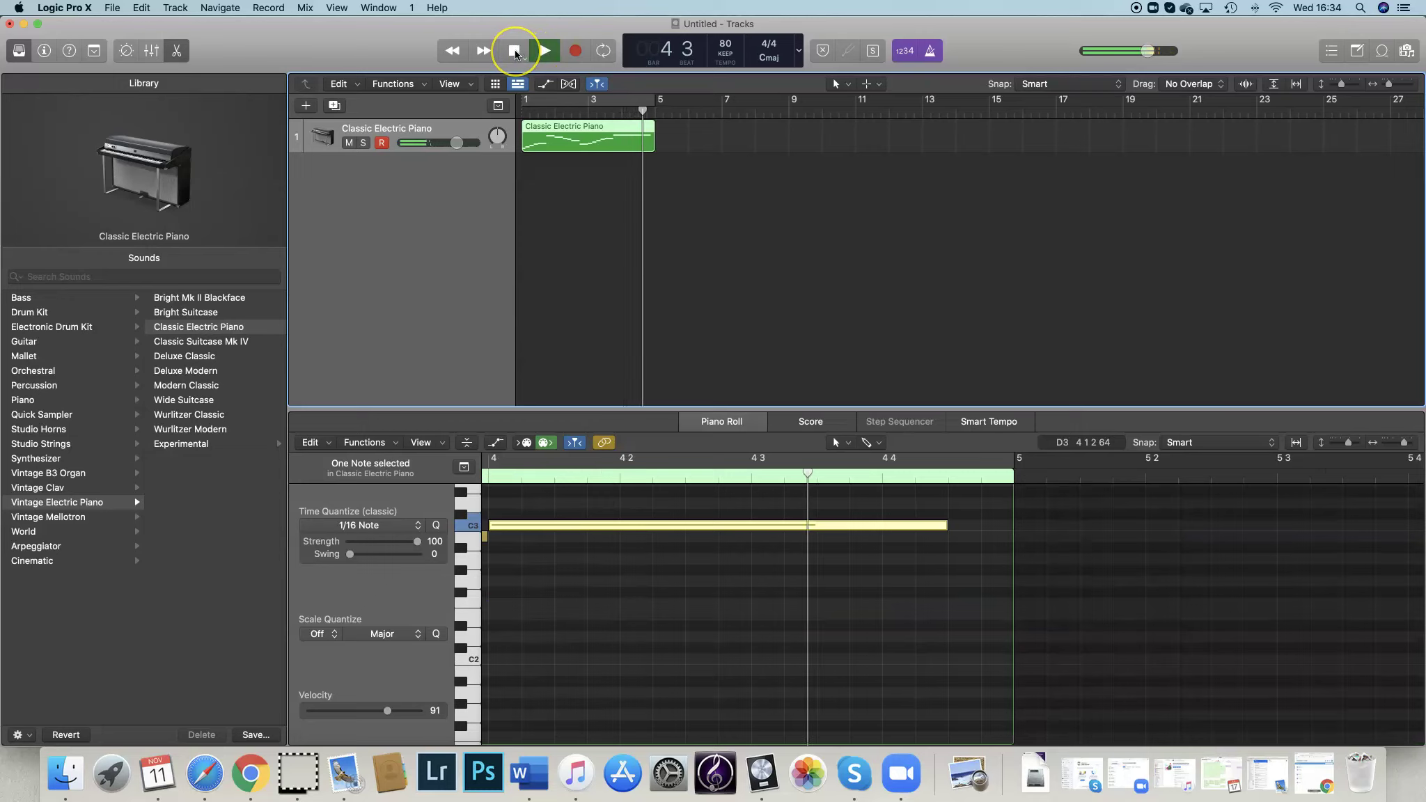
click(514, 50)
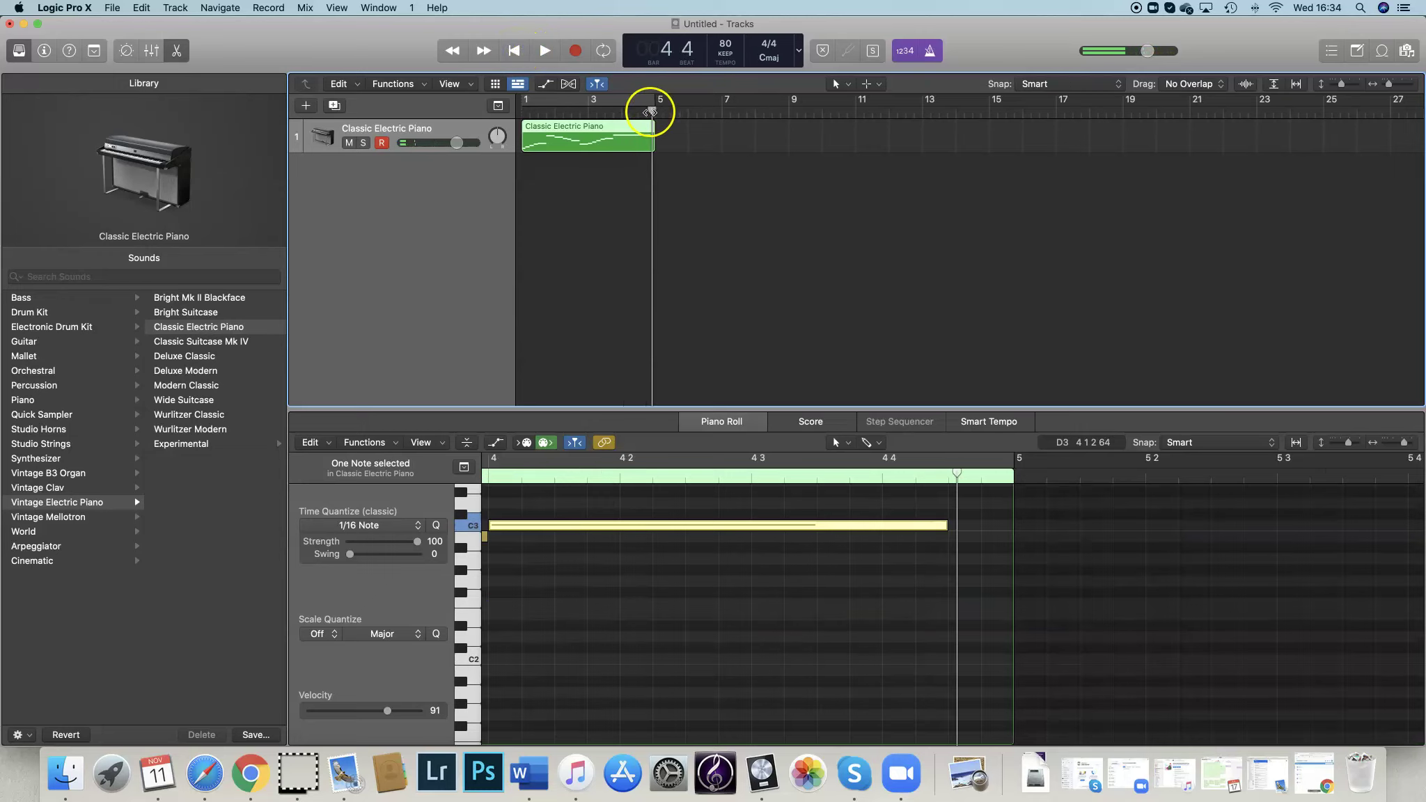
drag(651, 112, 506, 124)
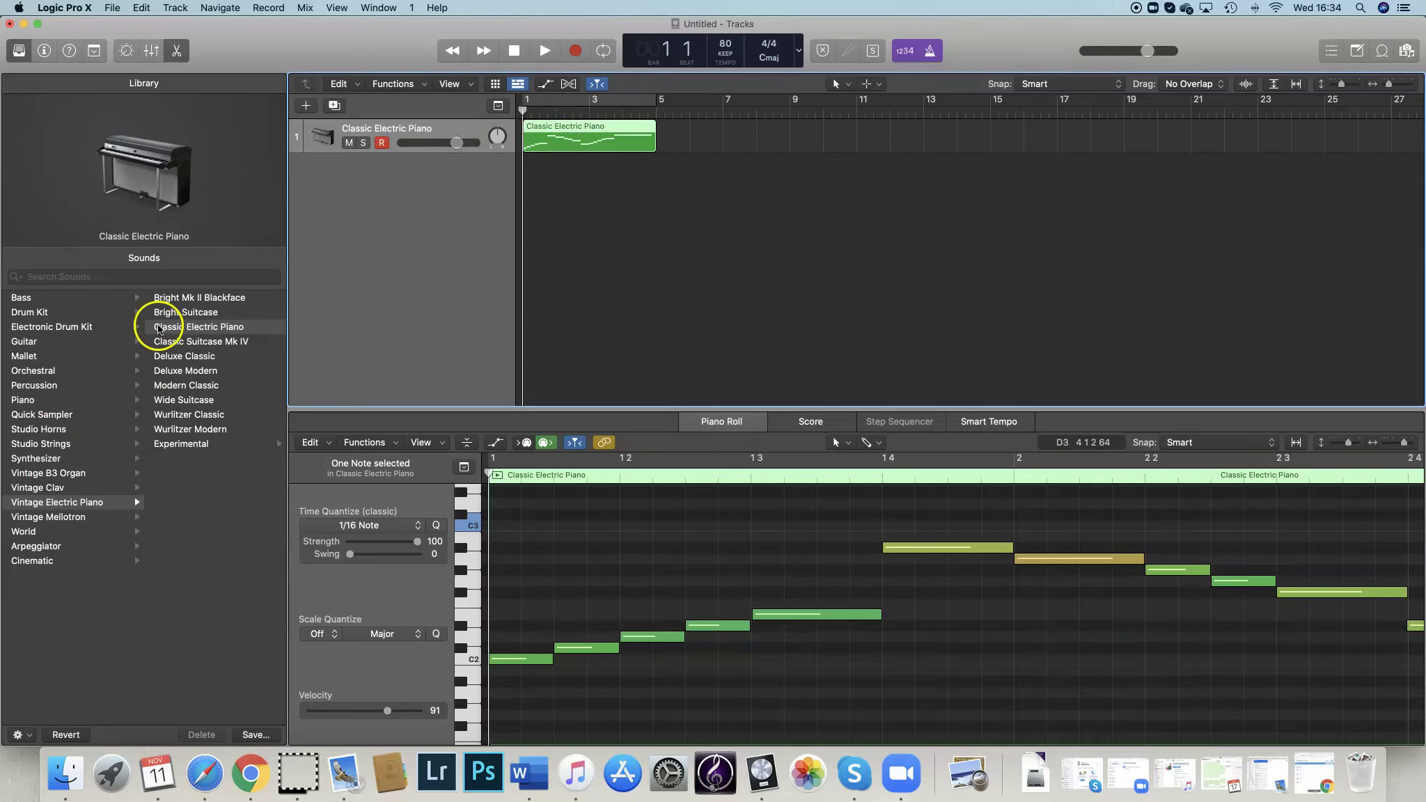
Swap the track's sound to the Orchestral > Strings > Cellos patch and return the playhead to the start.
click(63, 370)
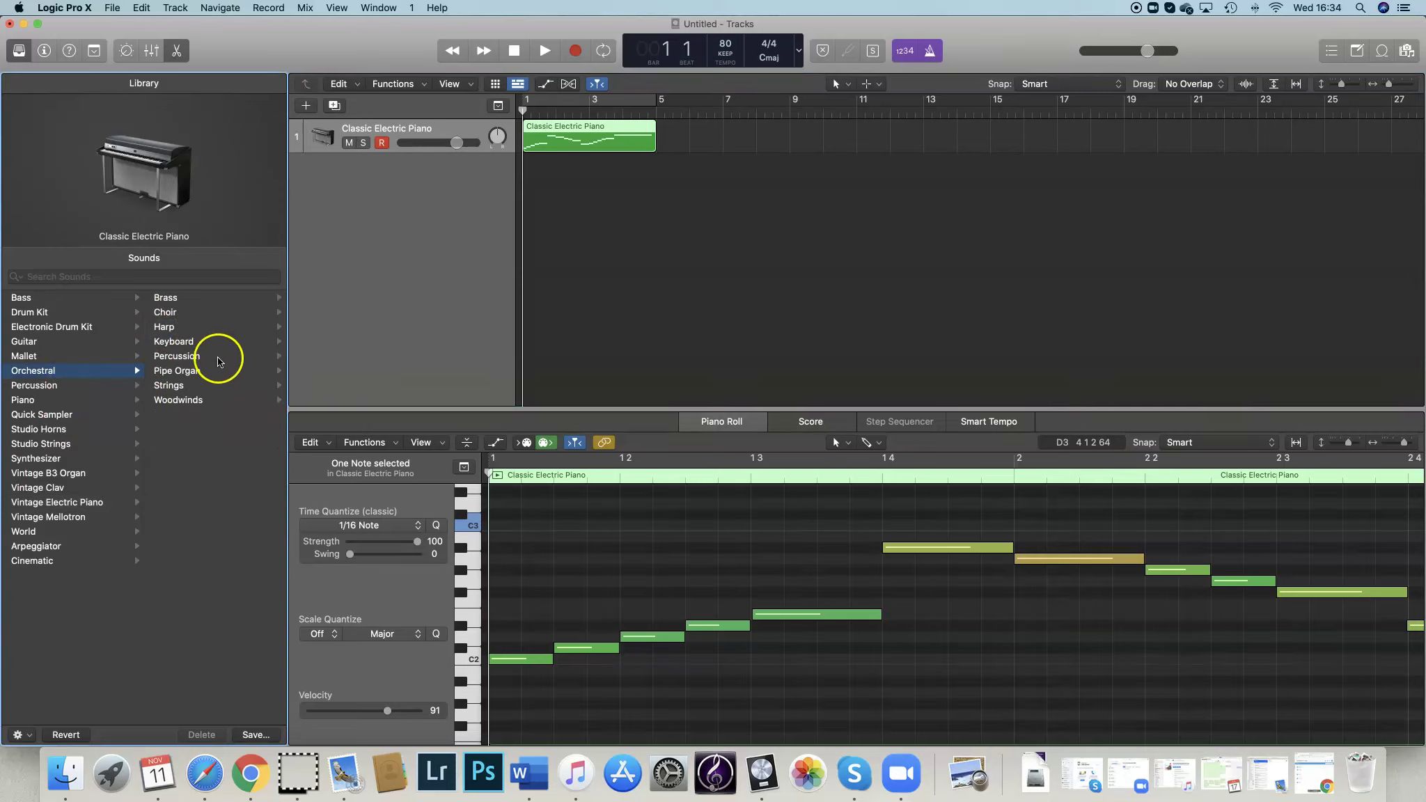
click(206, 387)
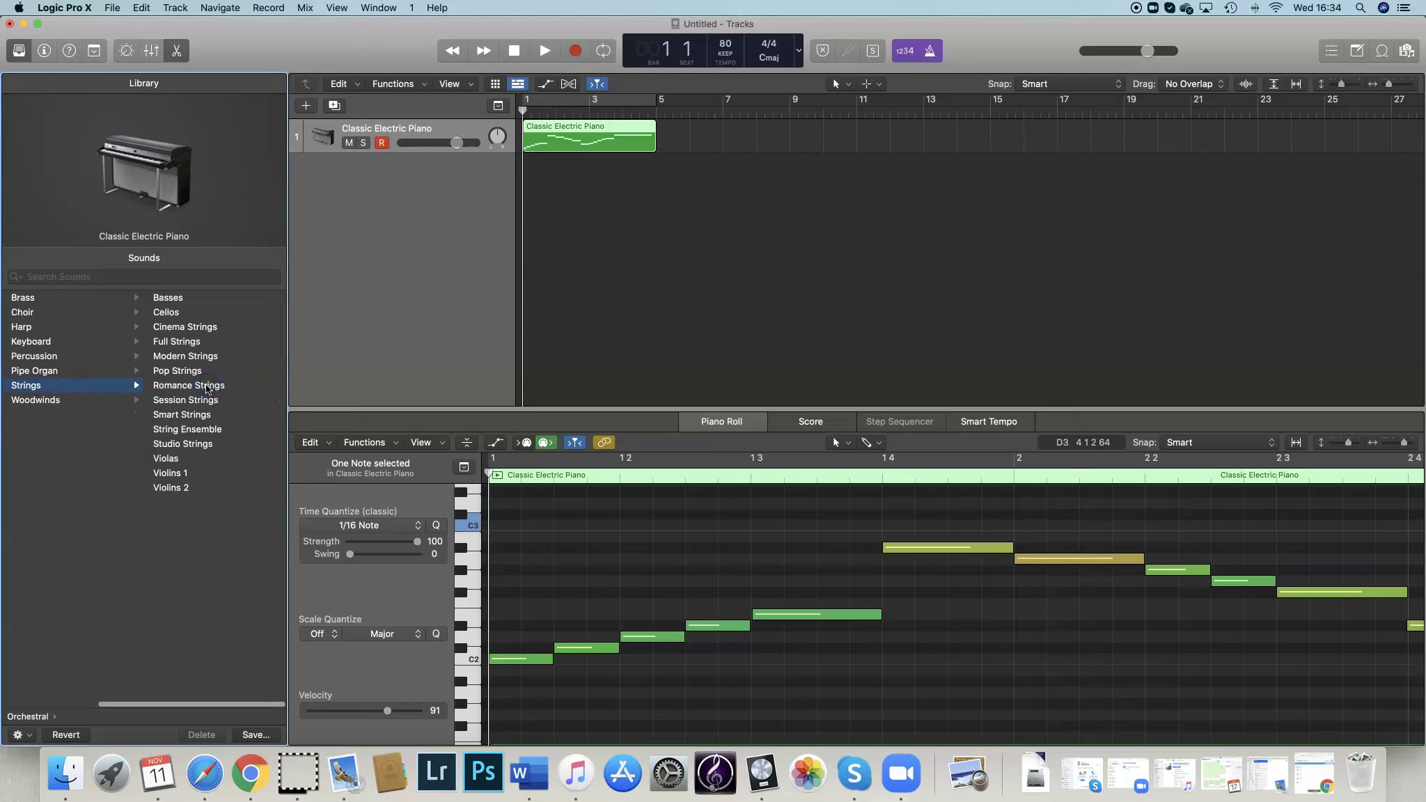
click(473, 135)
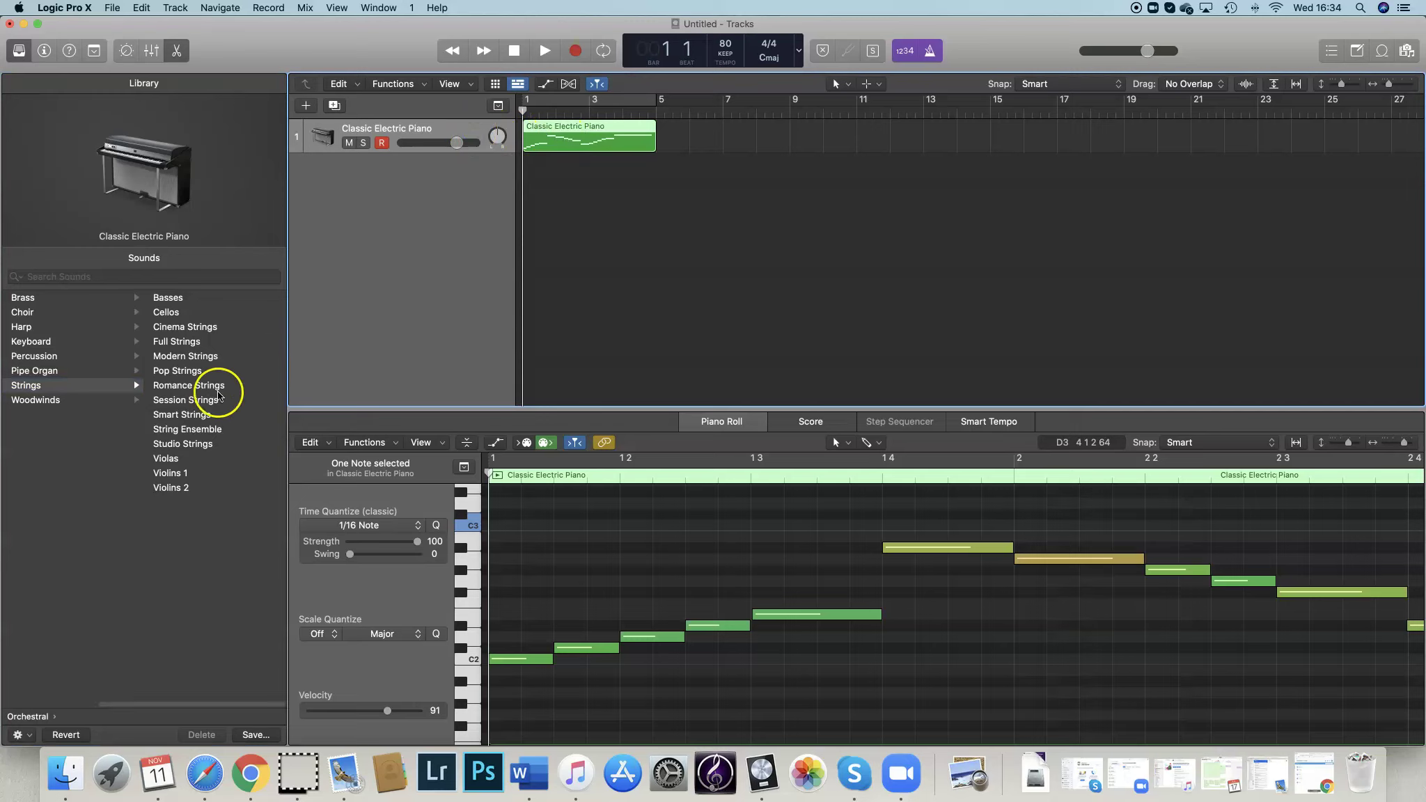
click(172, 314)
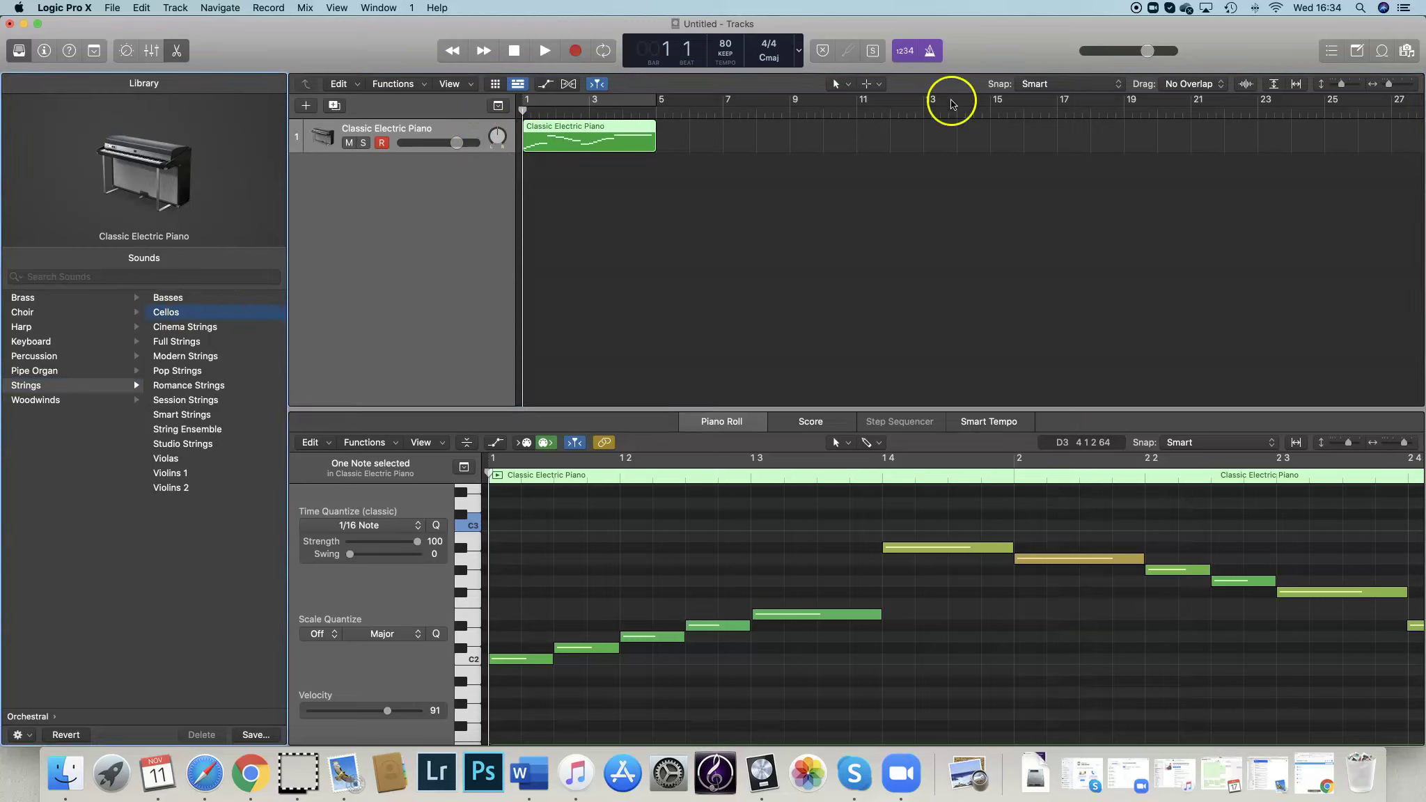
click(551, 108)
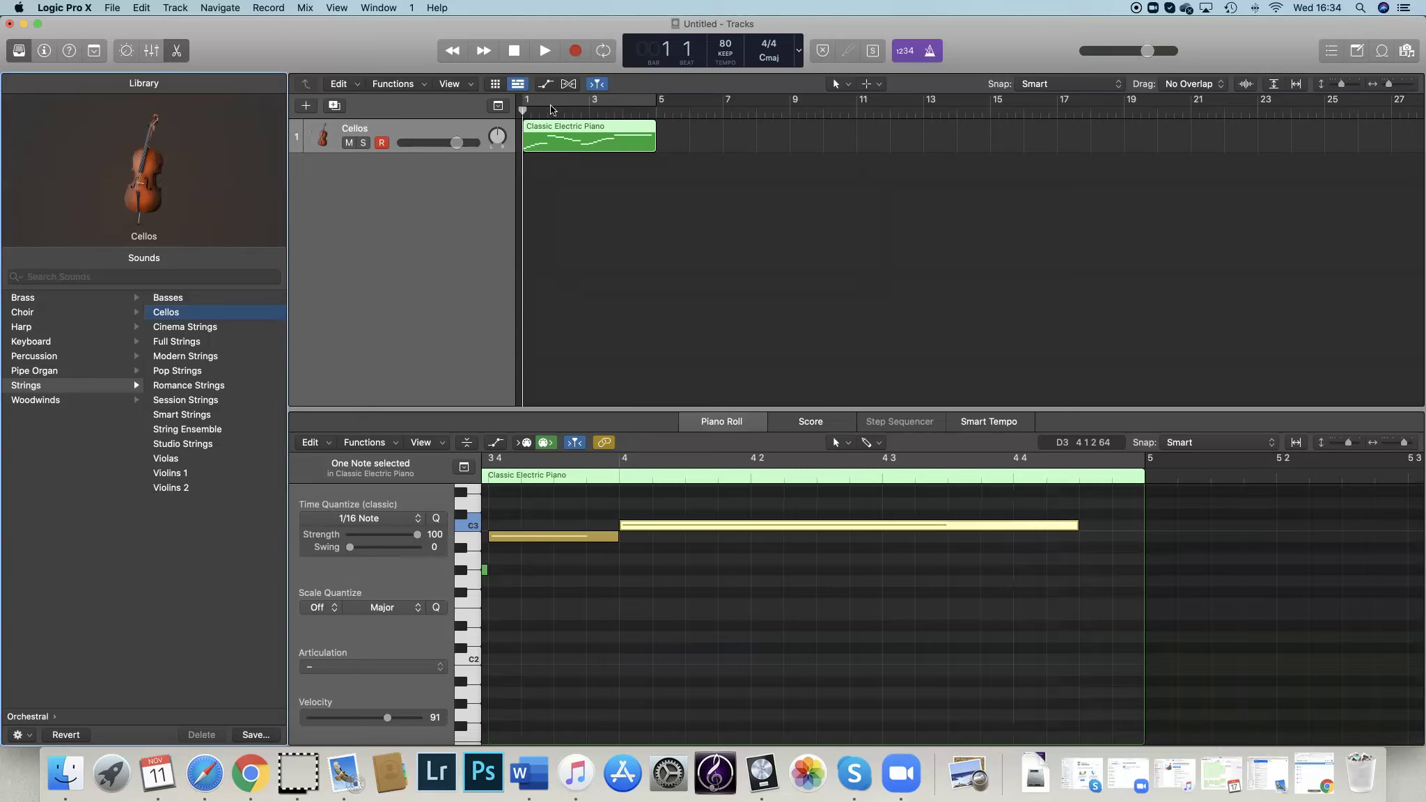
click(542, 52)
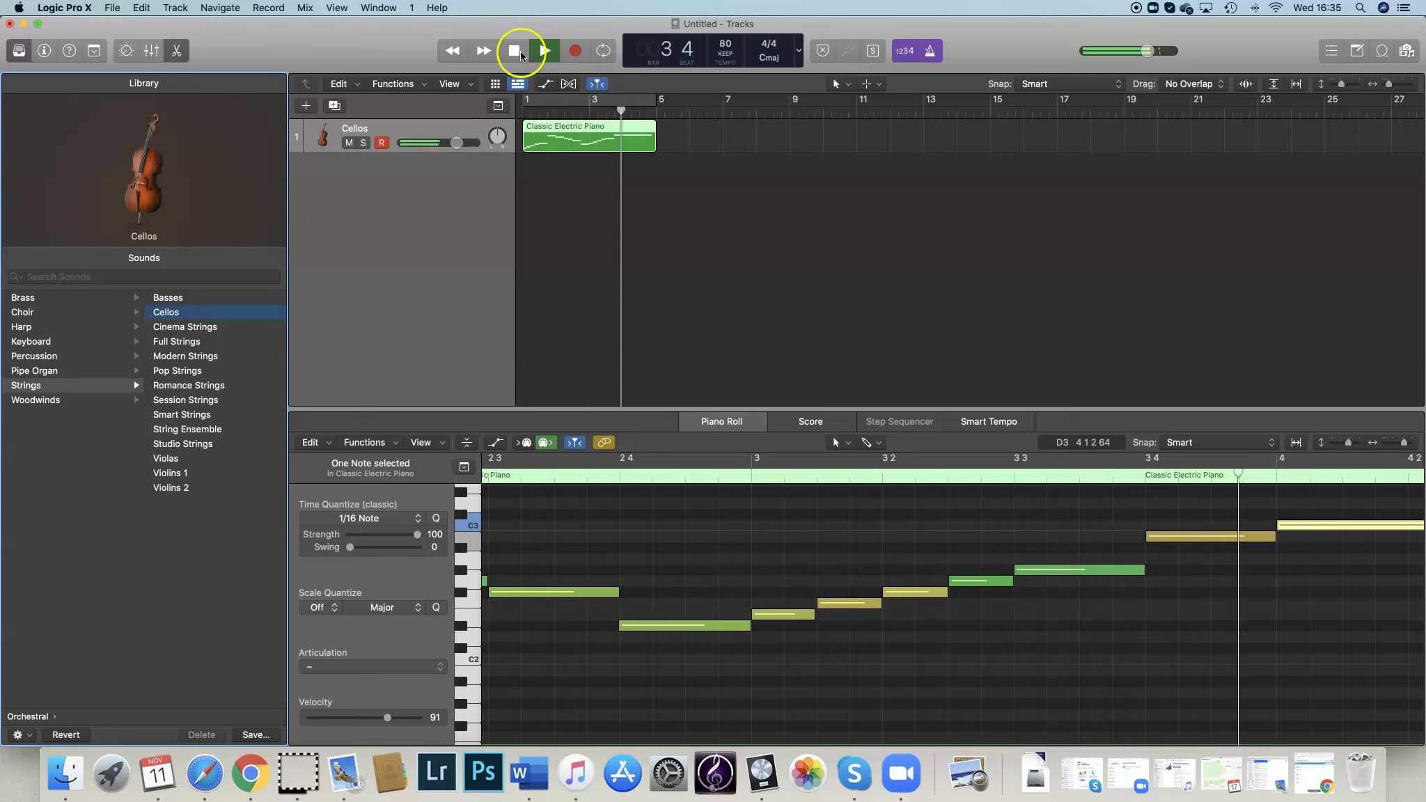
click(513, 52)
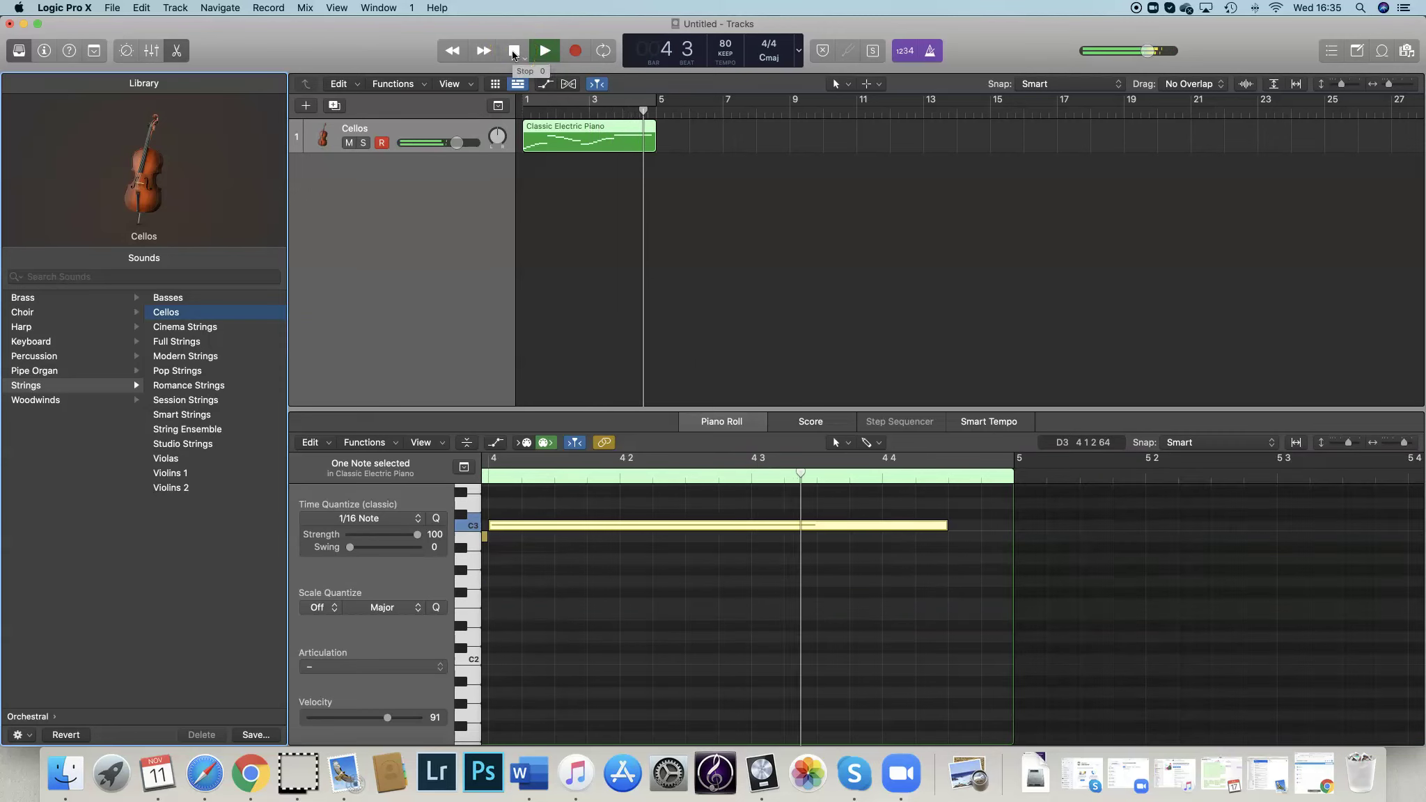
click(513, 52)
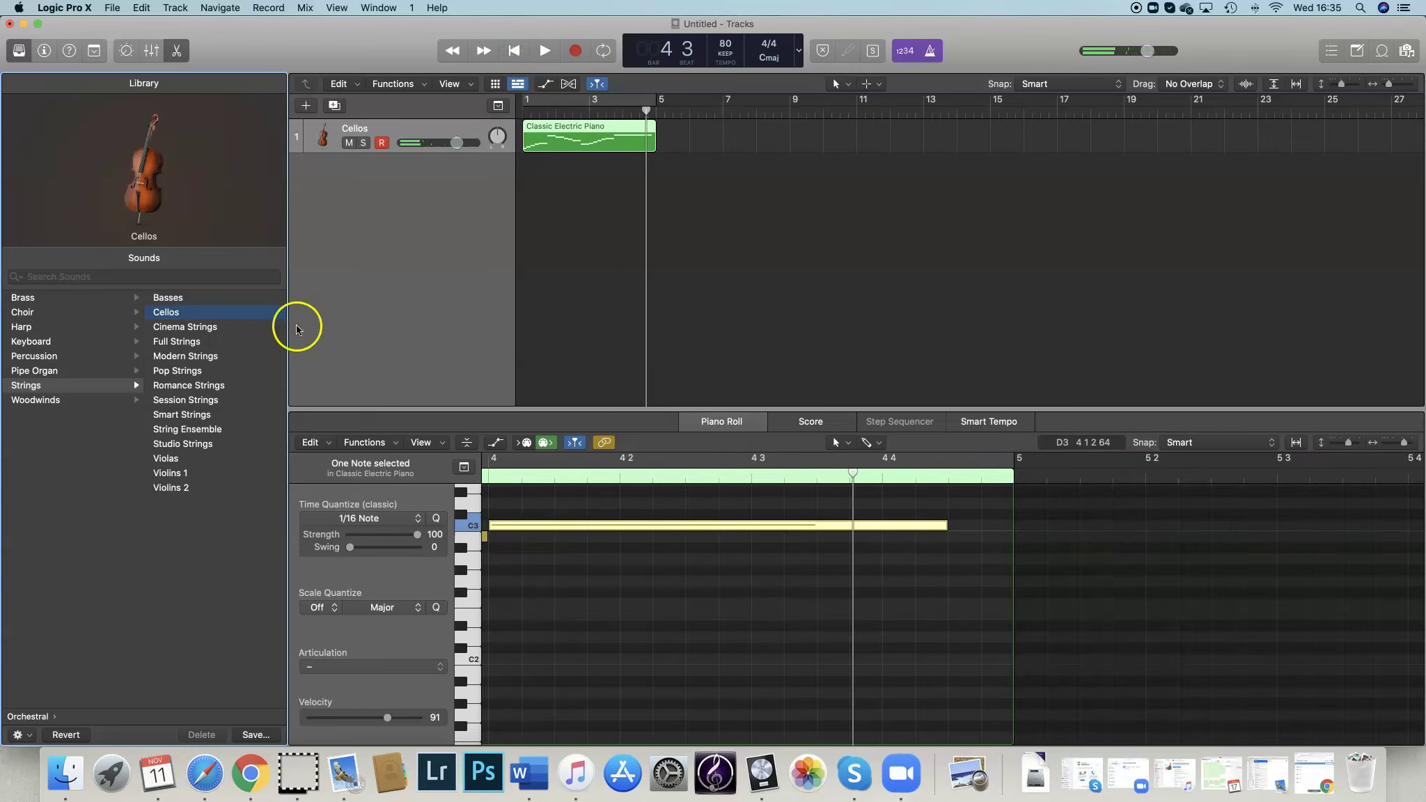
click(166, 298)
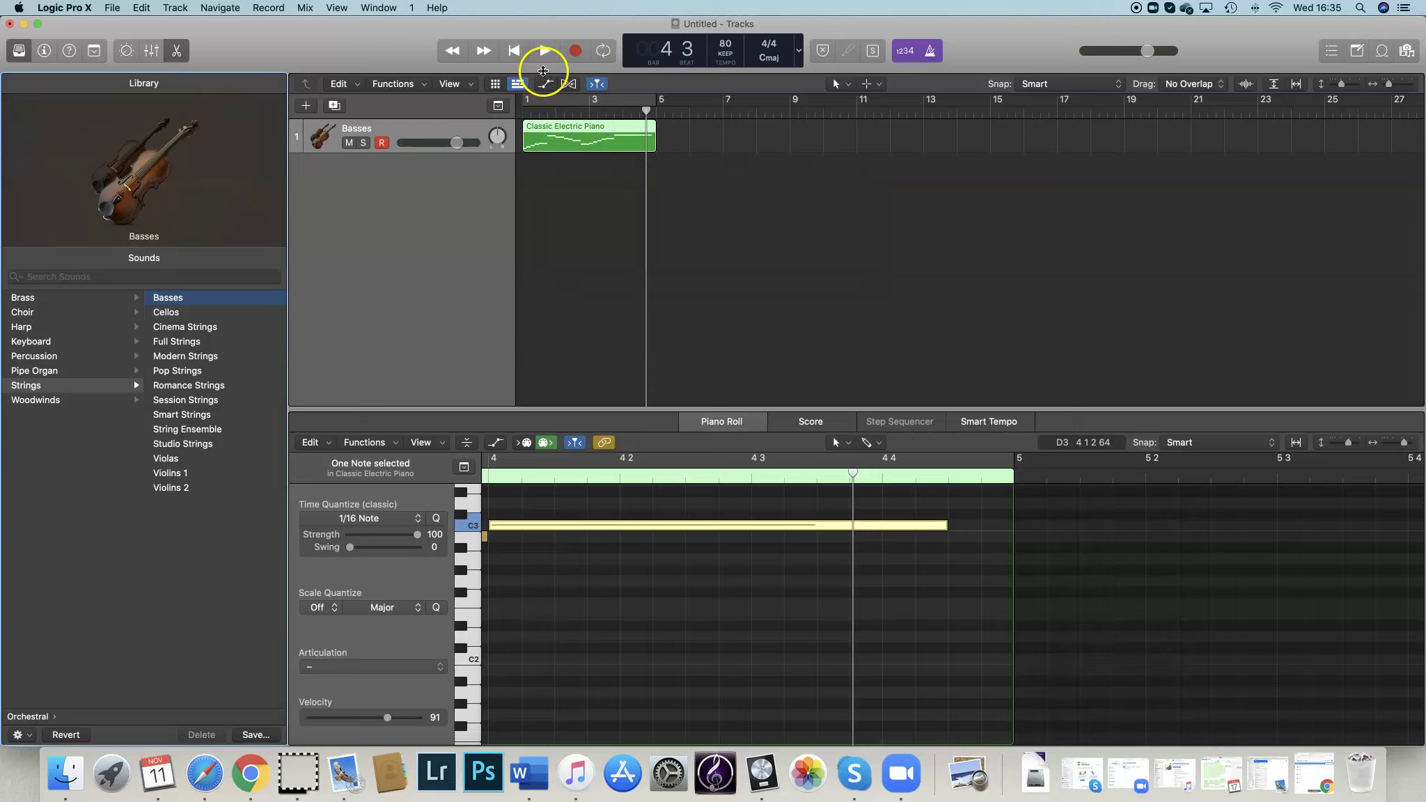
click(545, 51)
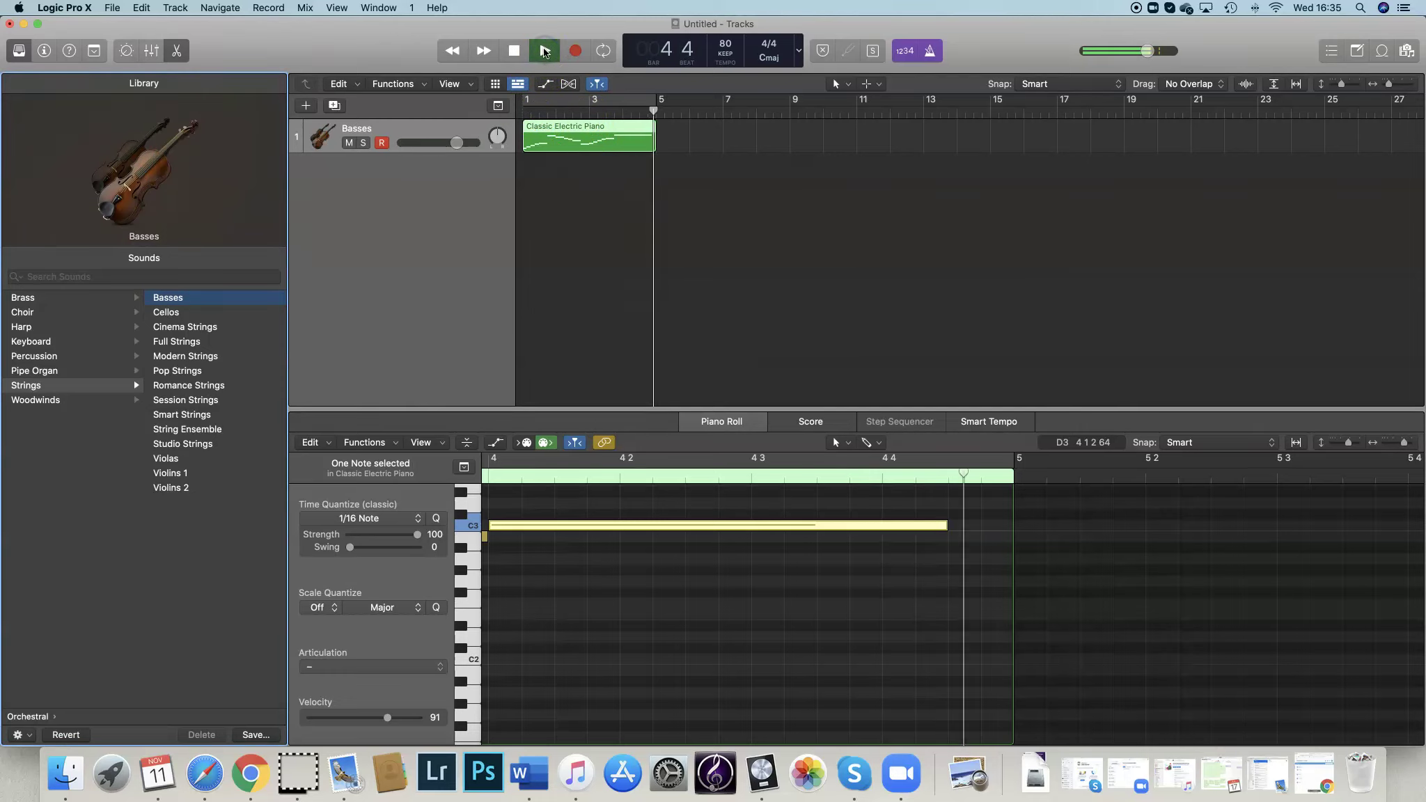
click(504, 45)
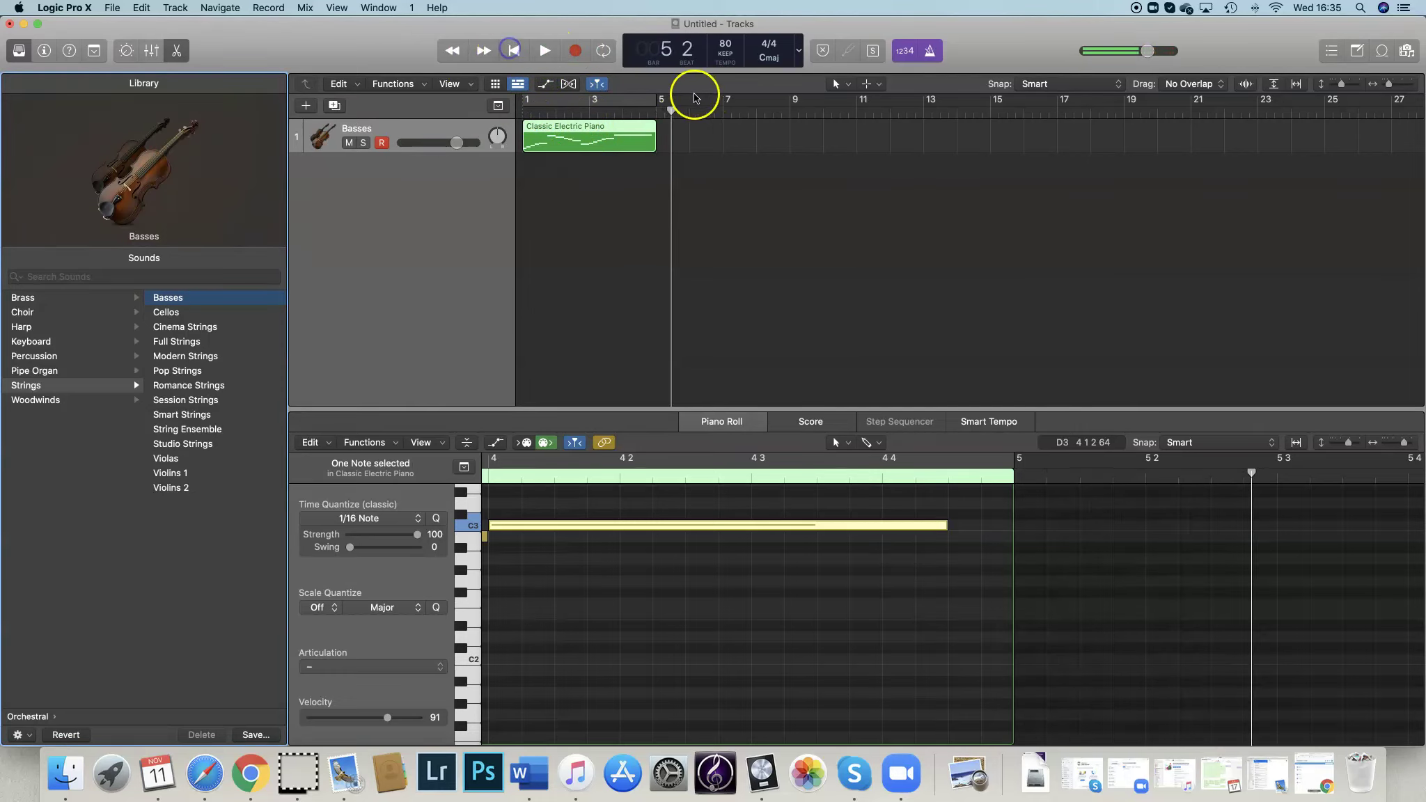
drag(669, 111, 527, 120)
click(544, 51)
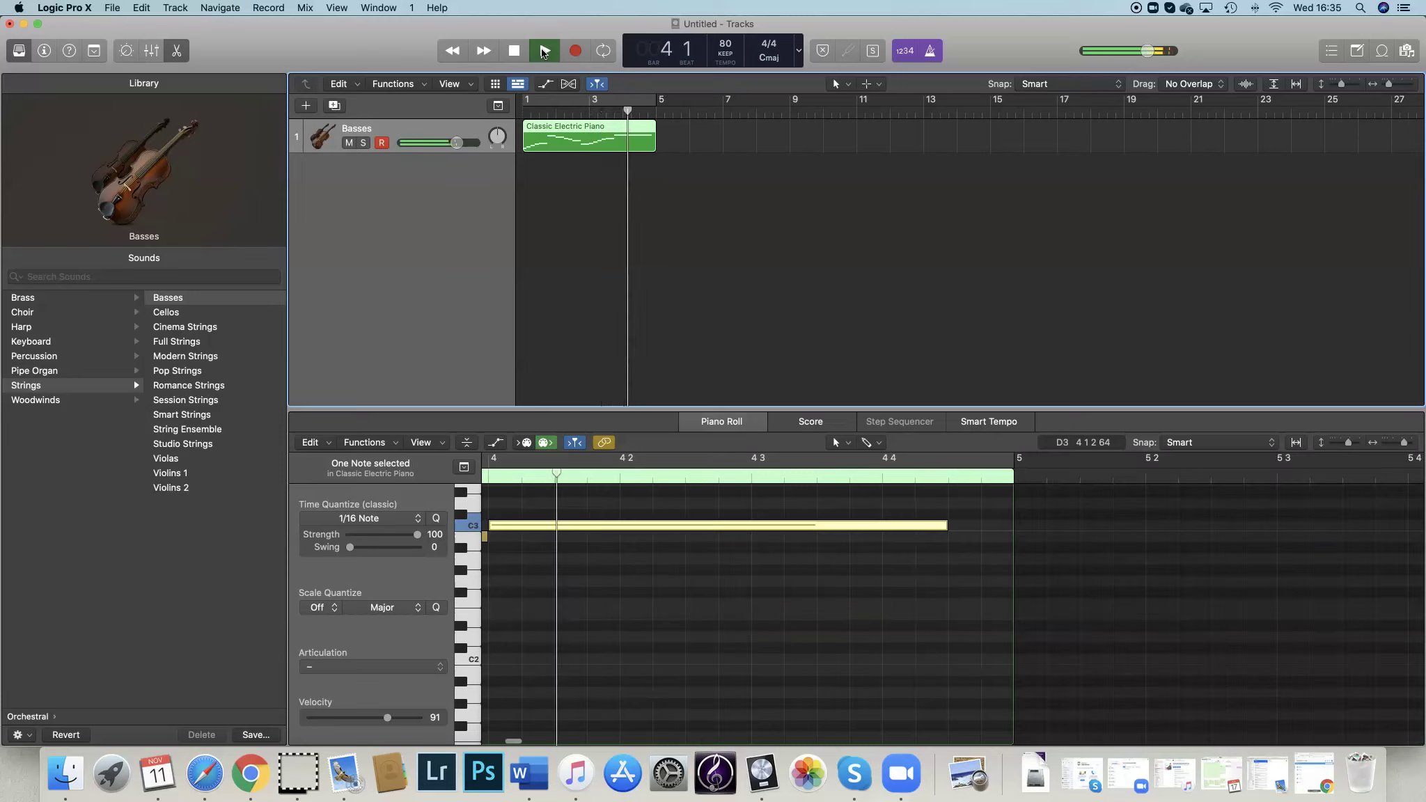
click(514, 52)
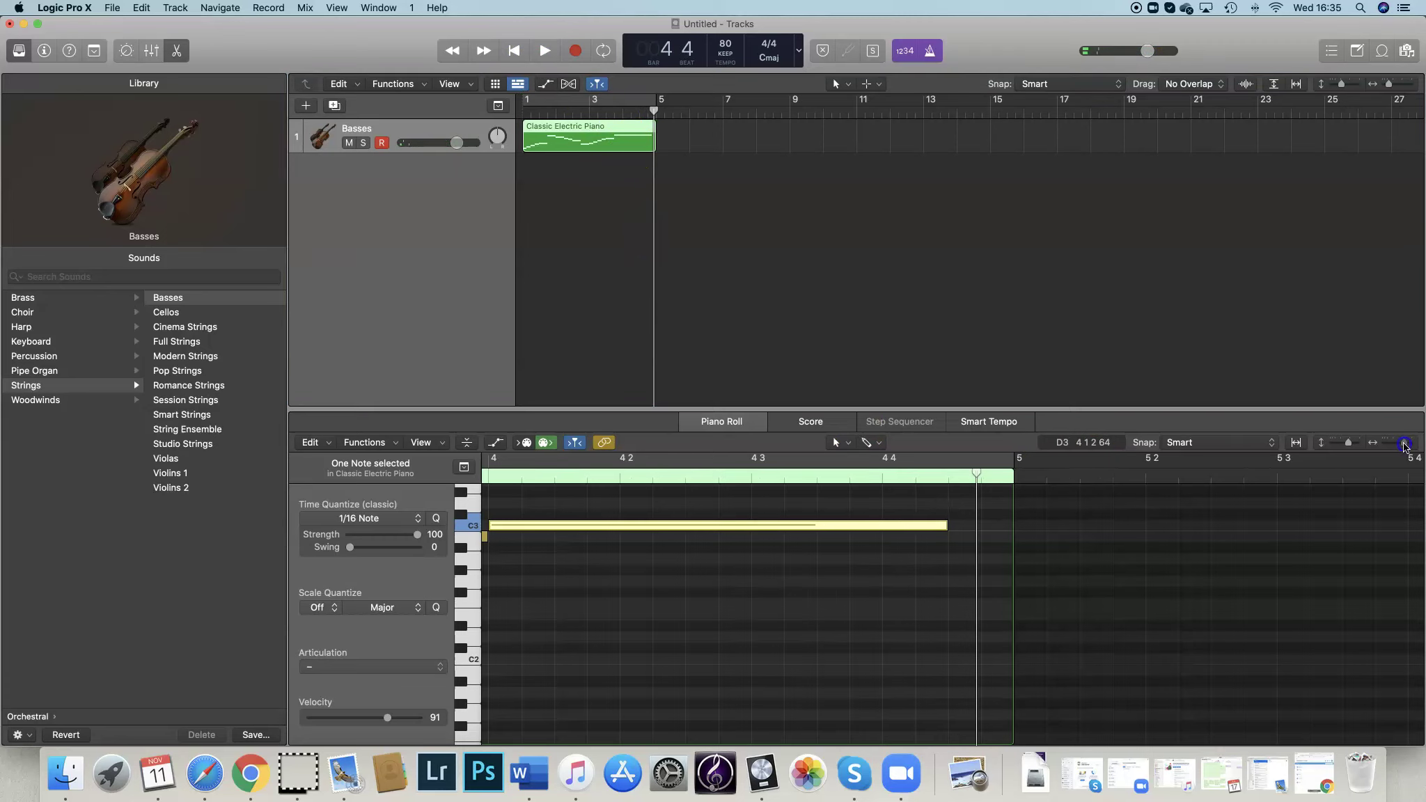
Zoom the Piano Roll out and raise its divider so all four bars fit.
drag(1404, 444, 1388, 451)
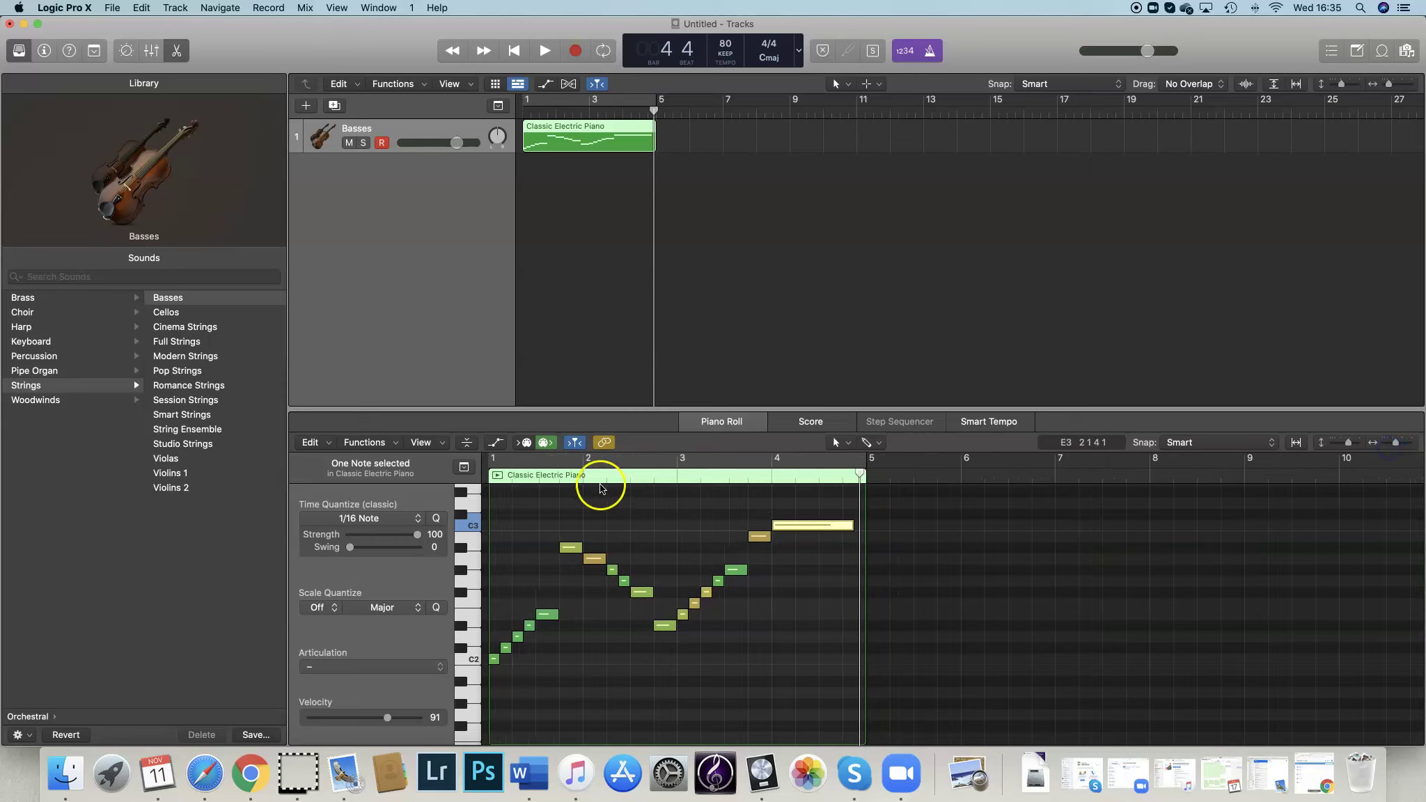
drag(637, 407, 630, 273)
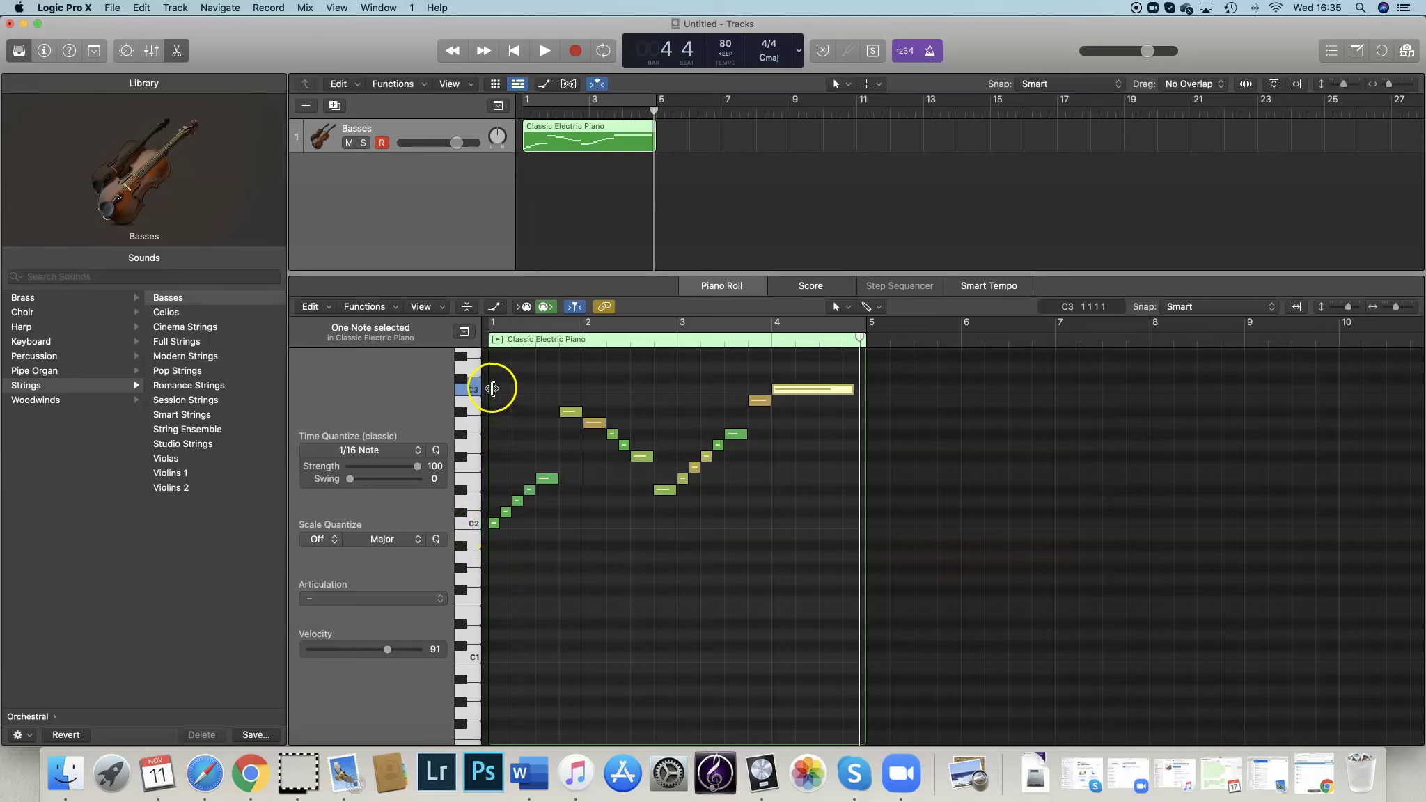
Select all 18 notes, drag them down 12 semitones to start on C1, and rewind to bar 1.
drag(492, 387, 497, 475)
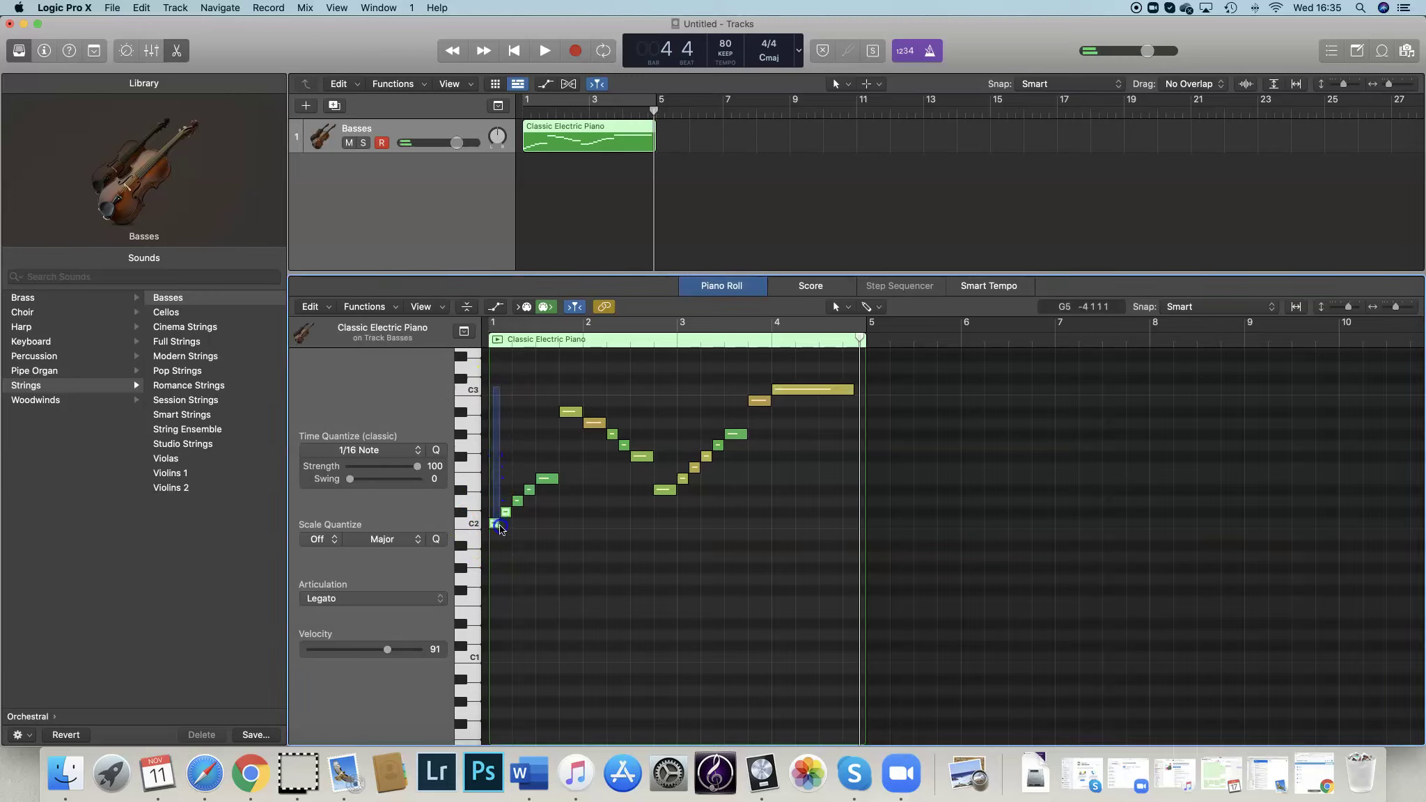
drag(500, 529, 846, 564)
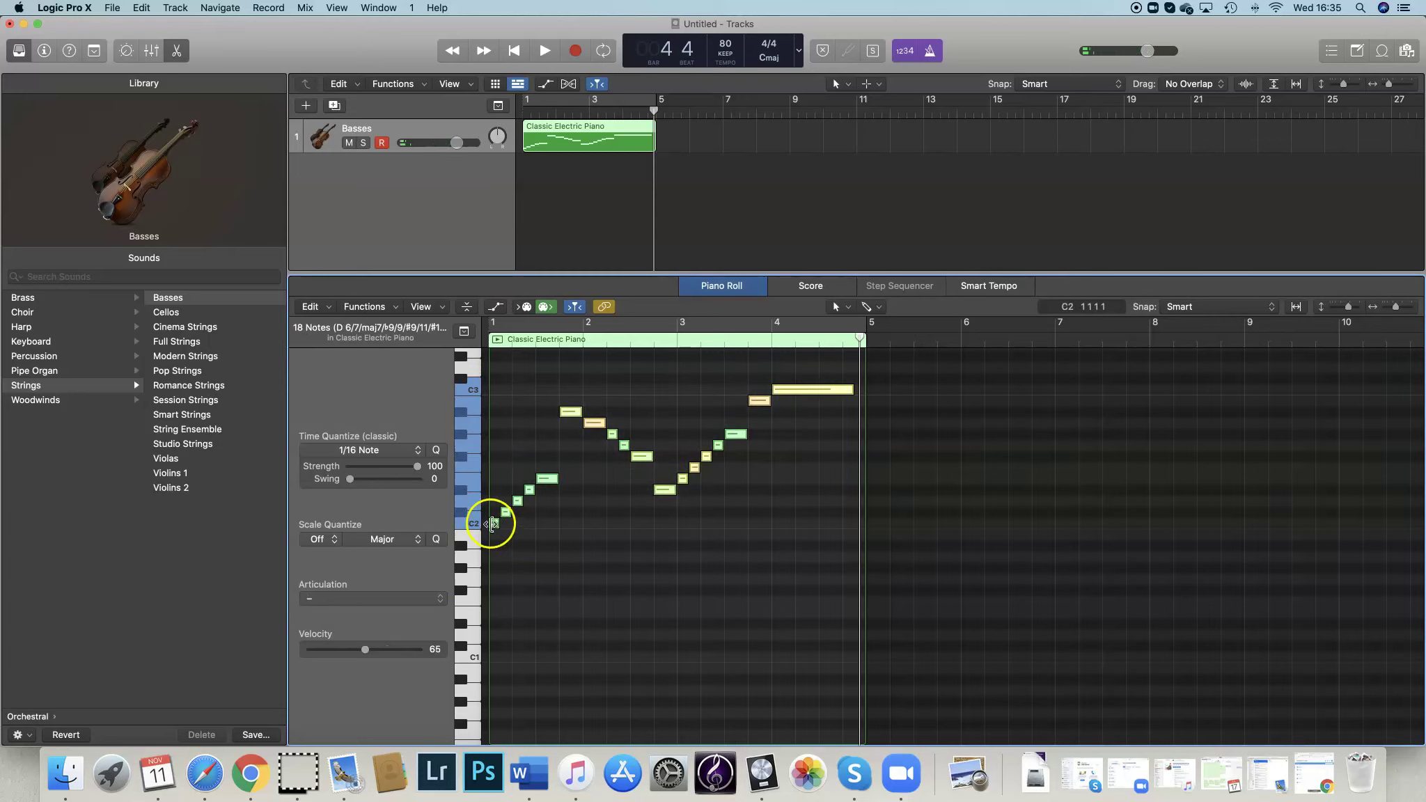
mouse_move(495, 527)
drag(495, 527, 493, 656)
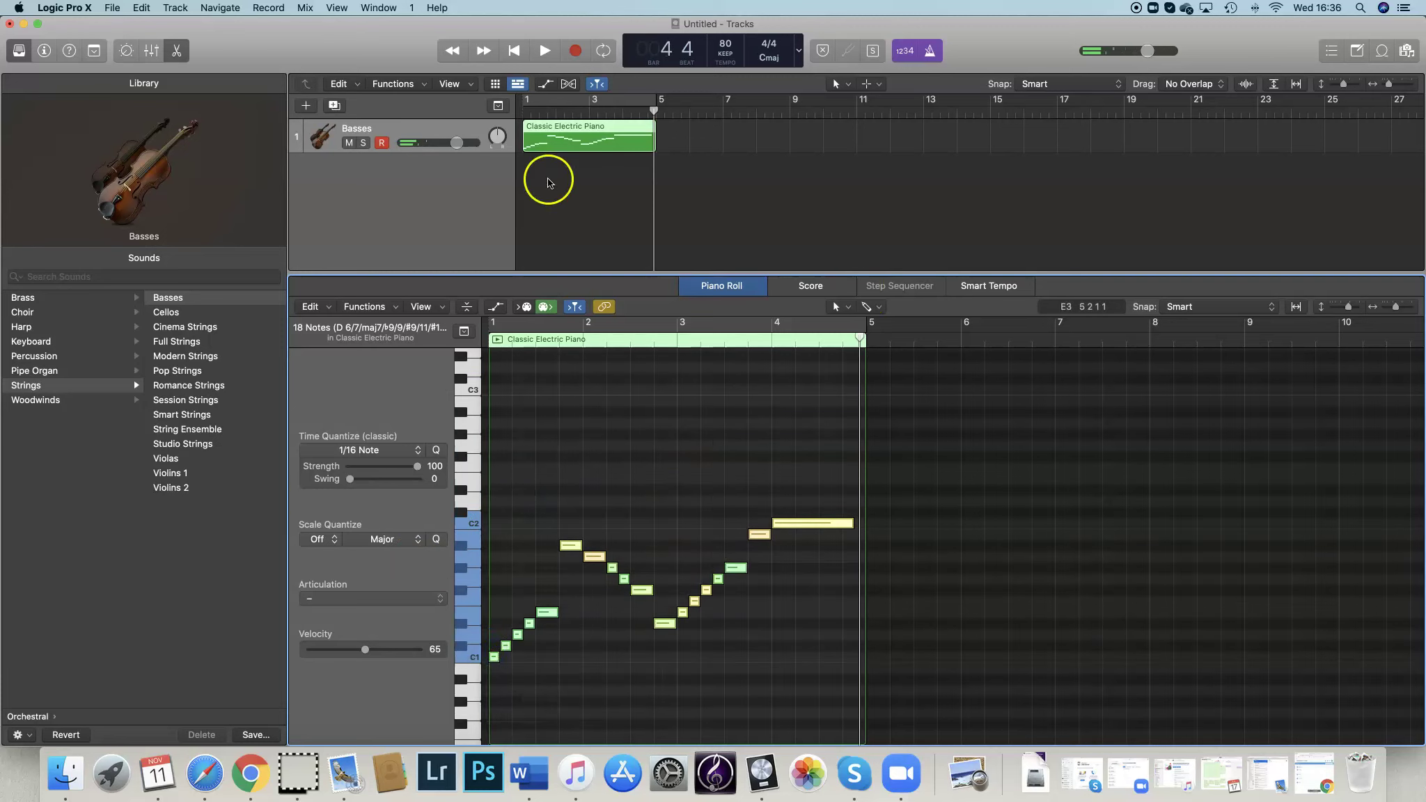
drag(643, 113, 494, 127)
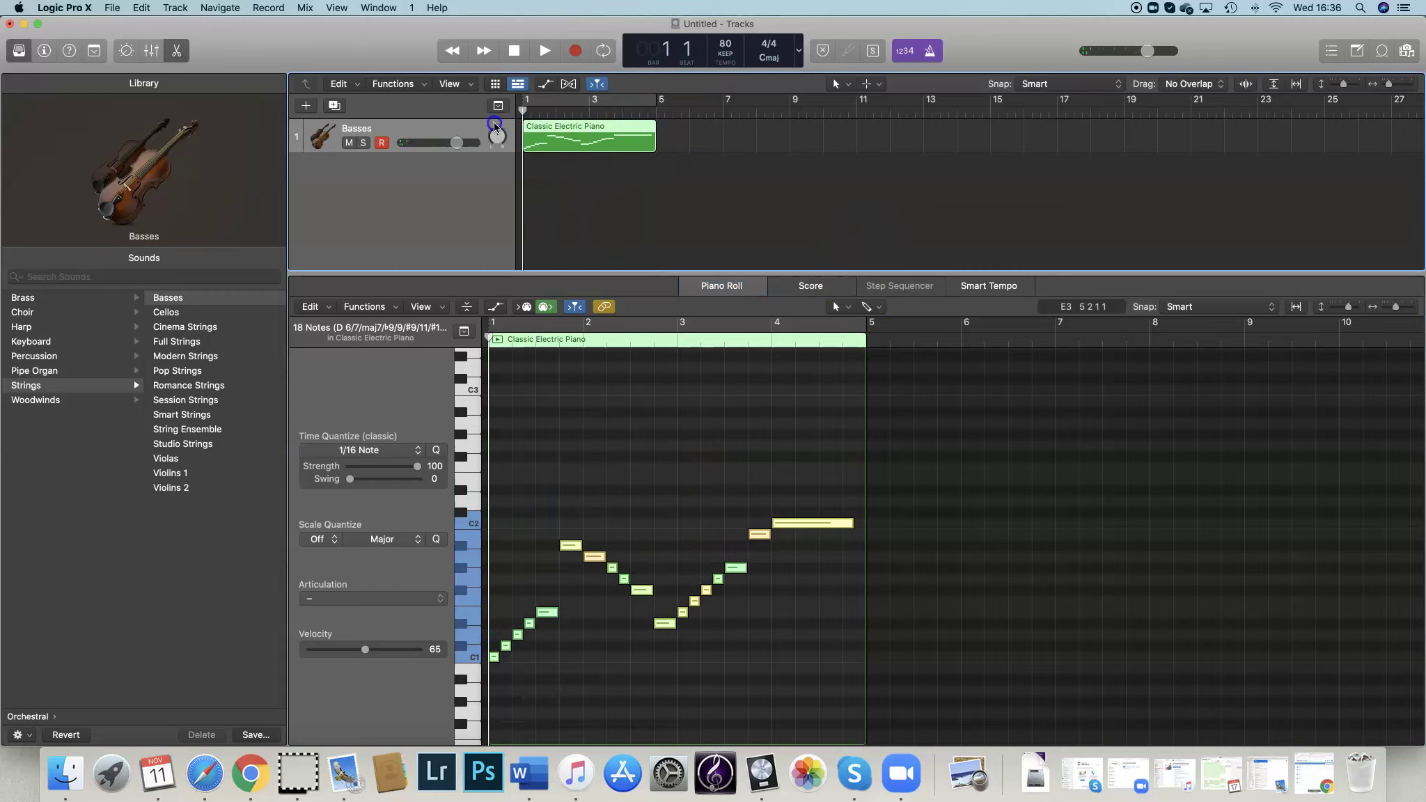
click(542, 51)
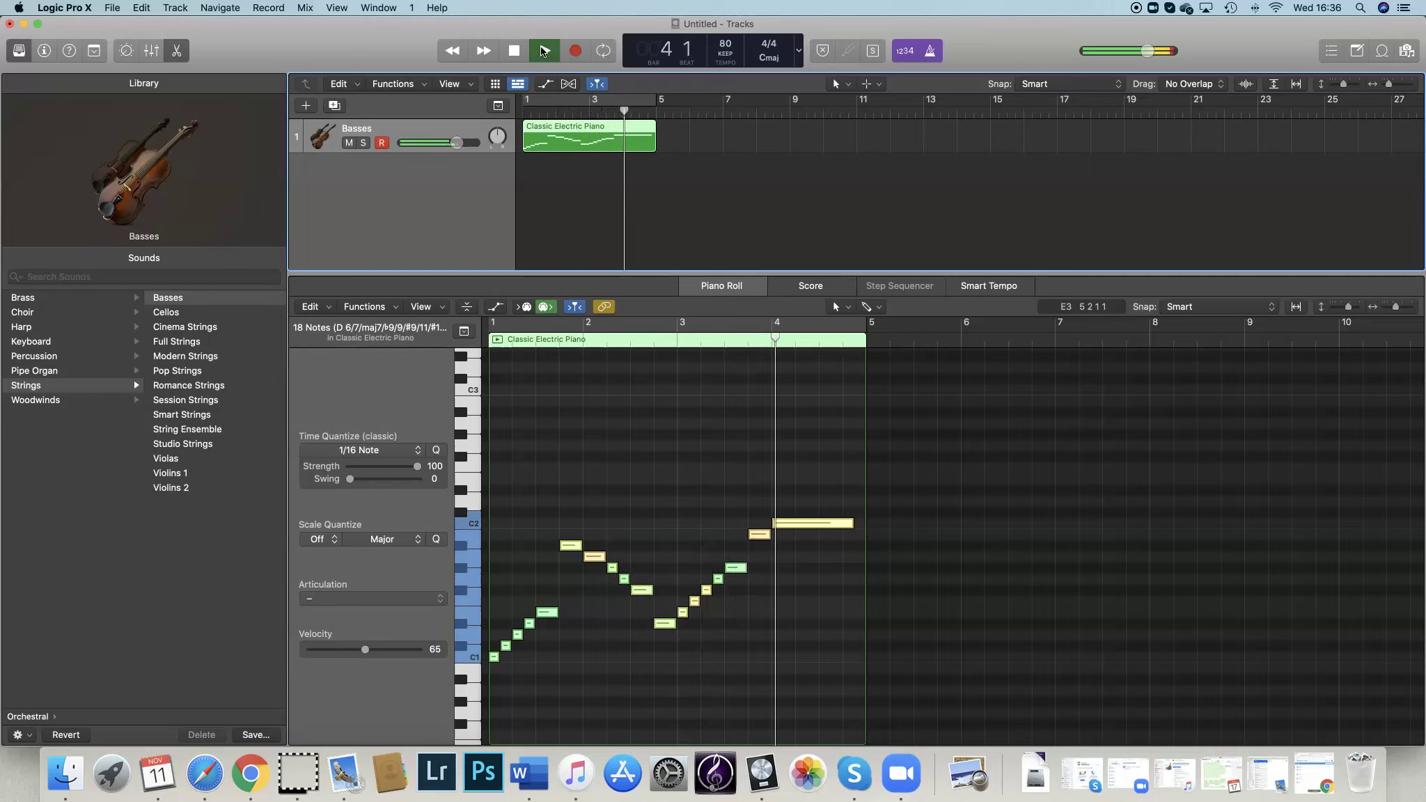
click(543, 52)
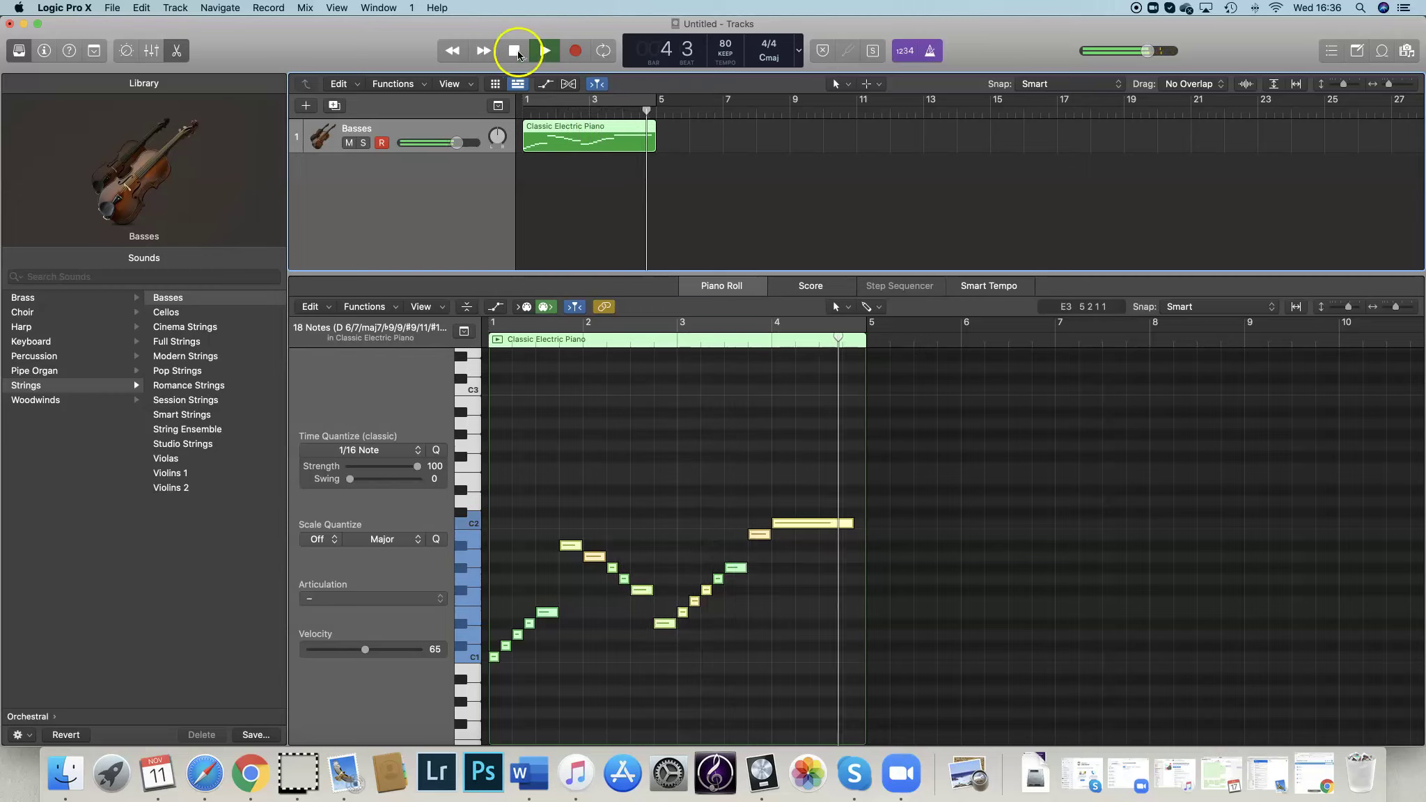
click(516, 52)
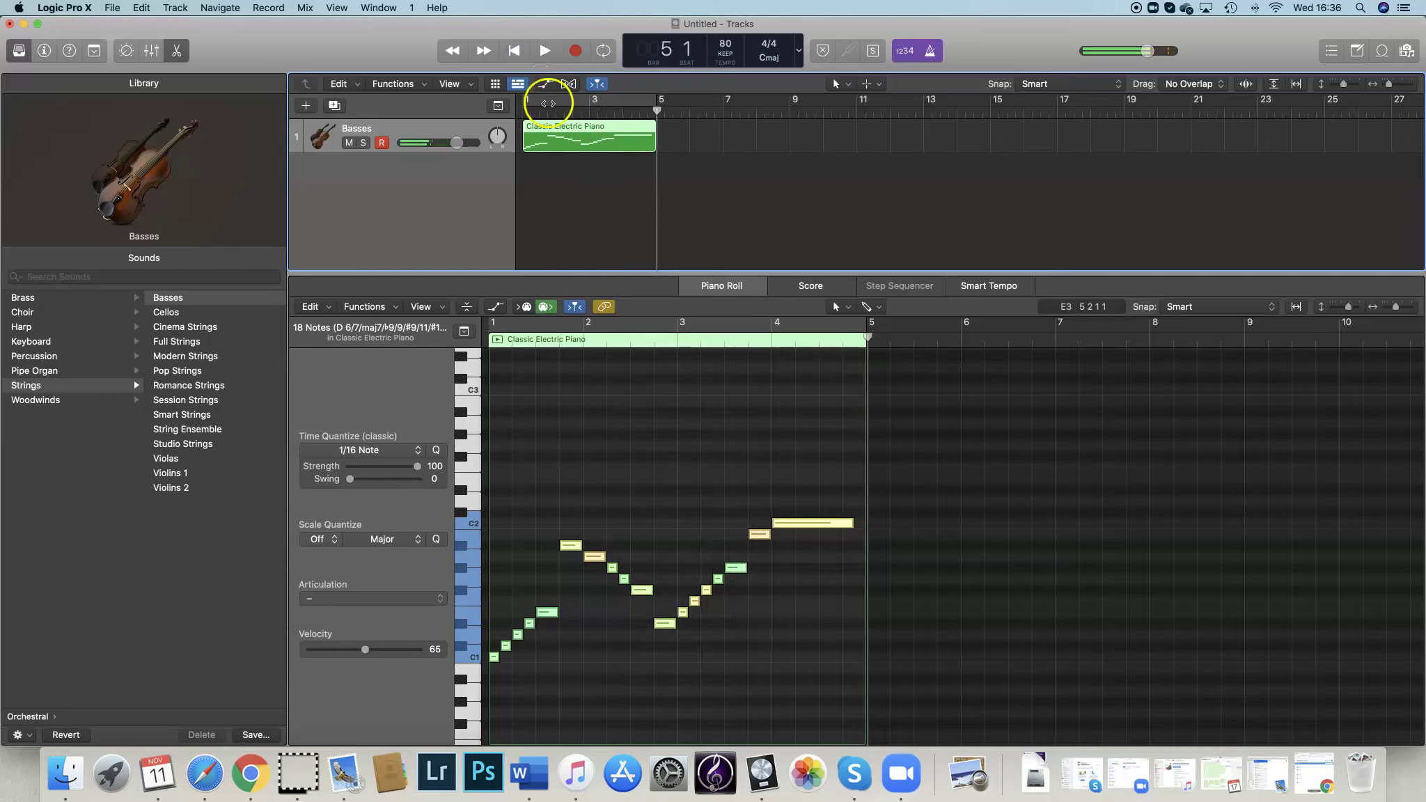
drag(655, 112, 506, 115)
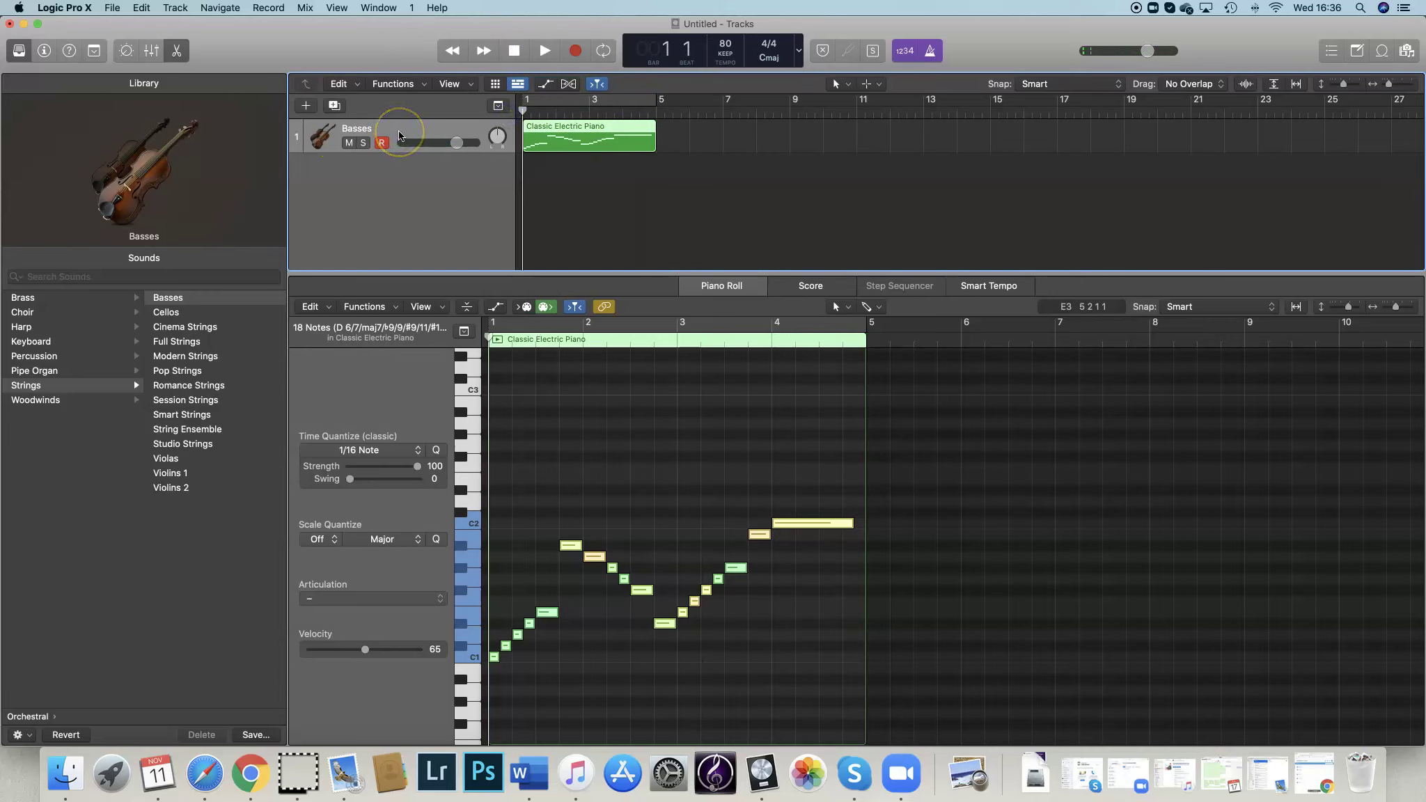
Add a new software instrument track and load Orchestral > Strings > Cellos from the Library.
click(306, 106)
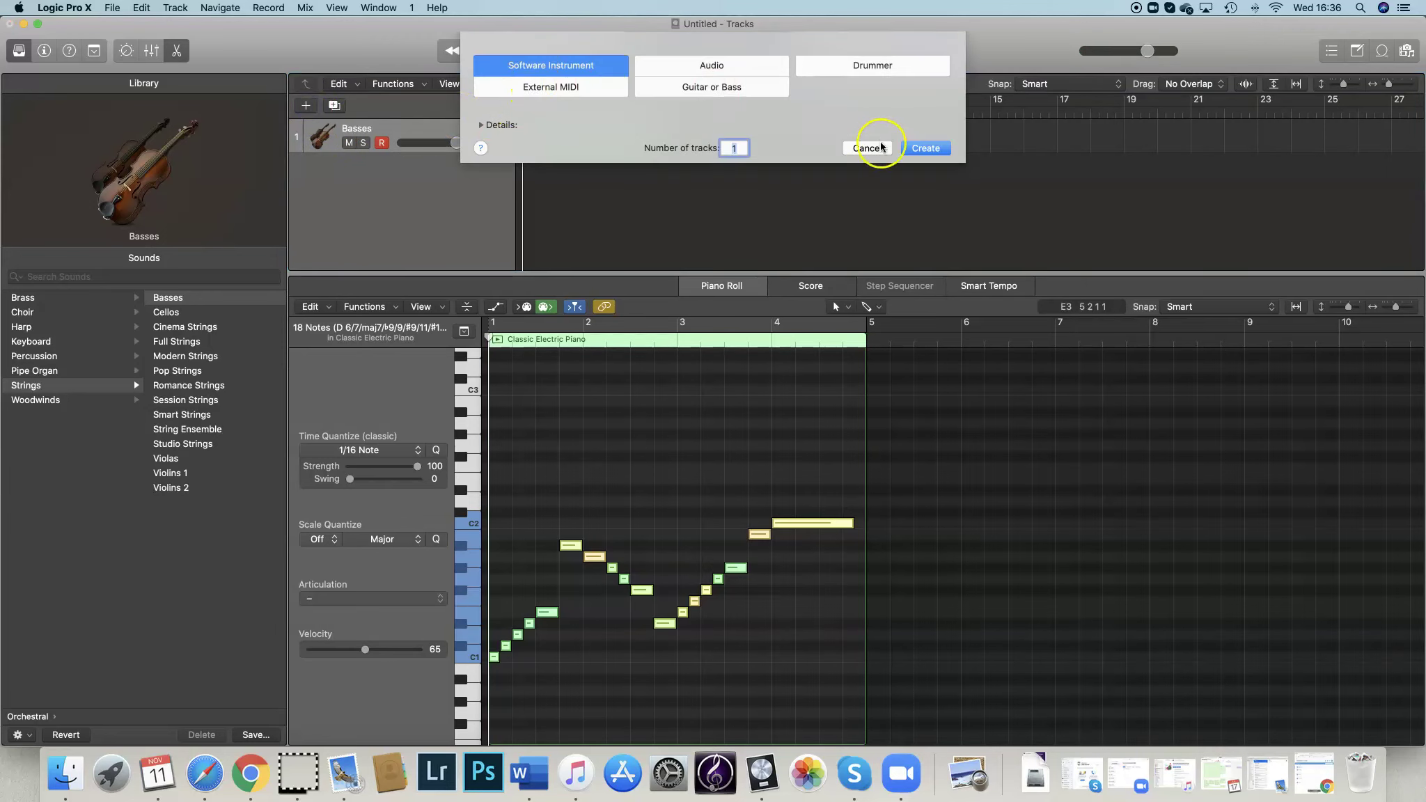
click(925, 148)
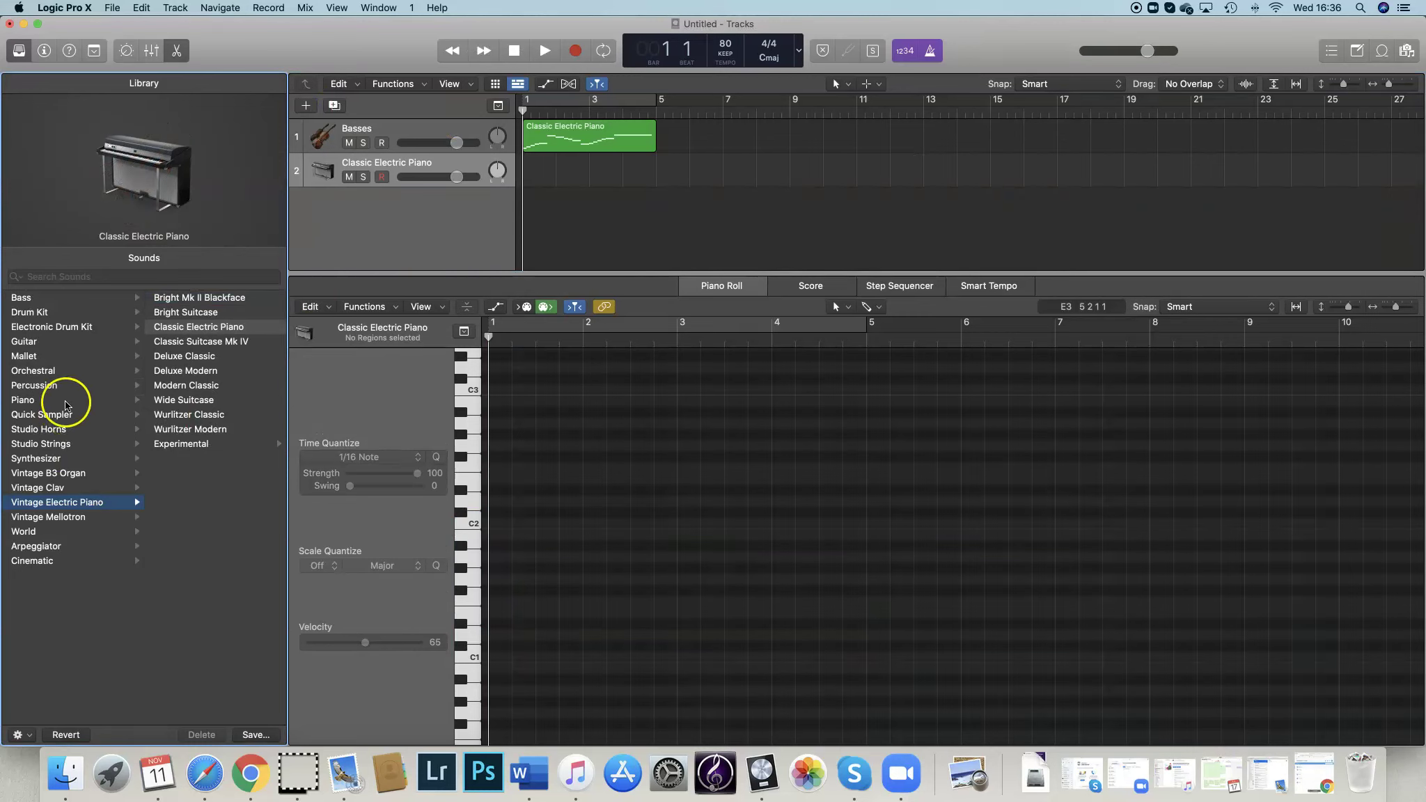
click(63, 371)
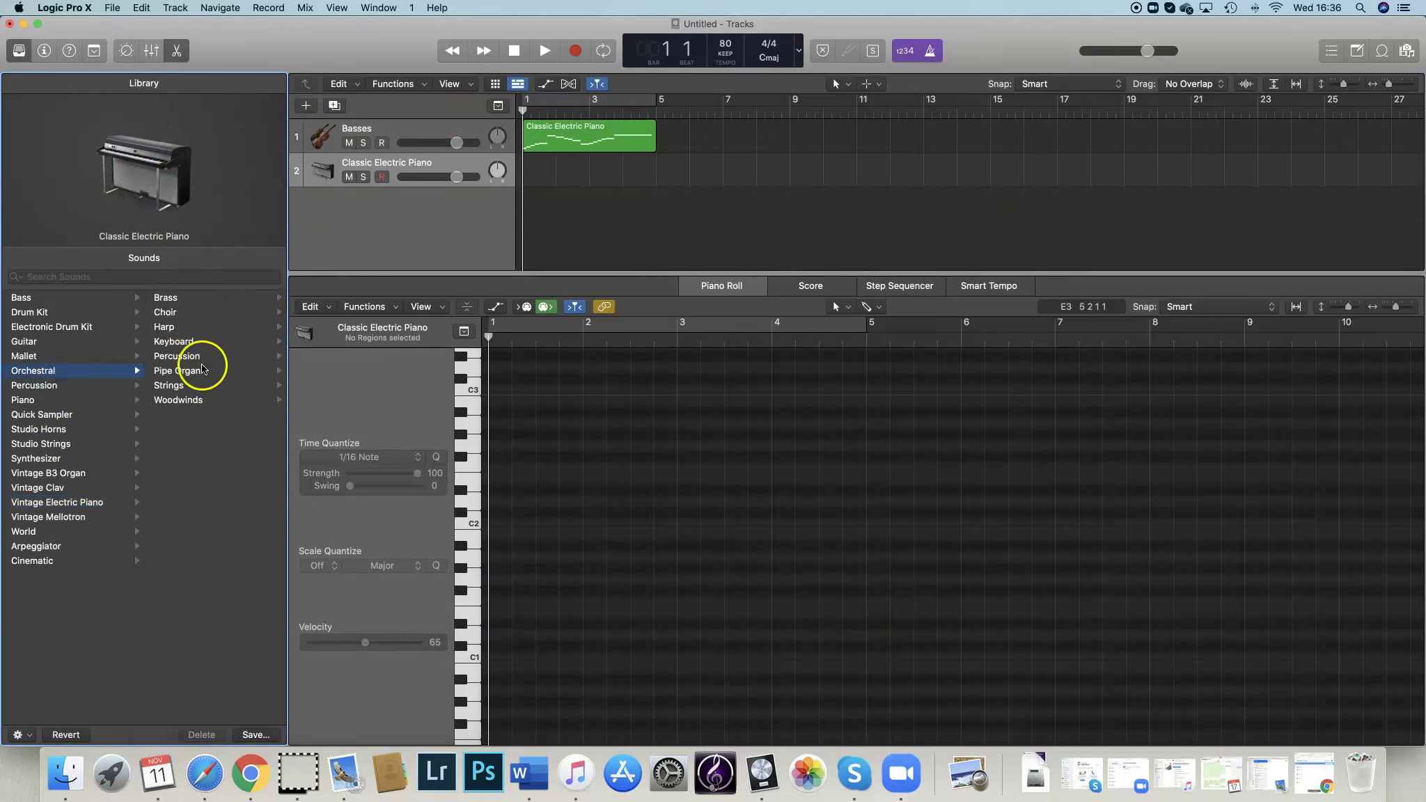
click(183, 400)
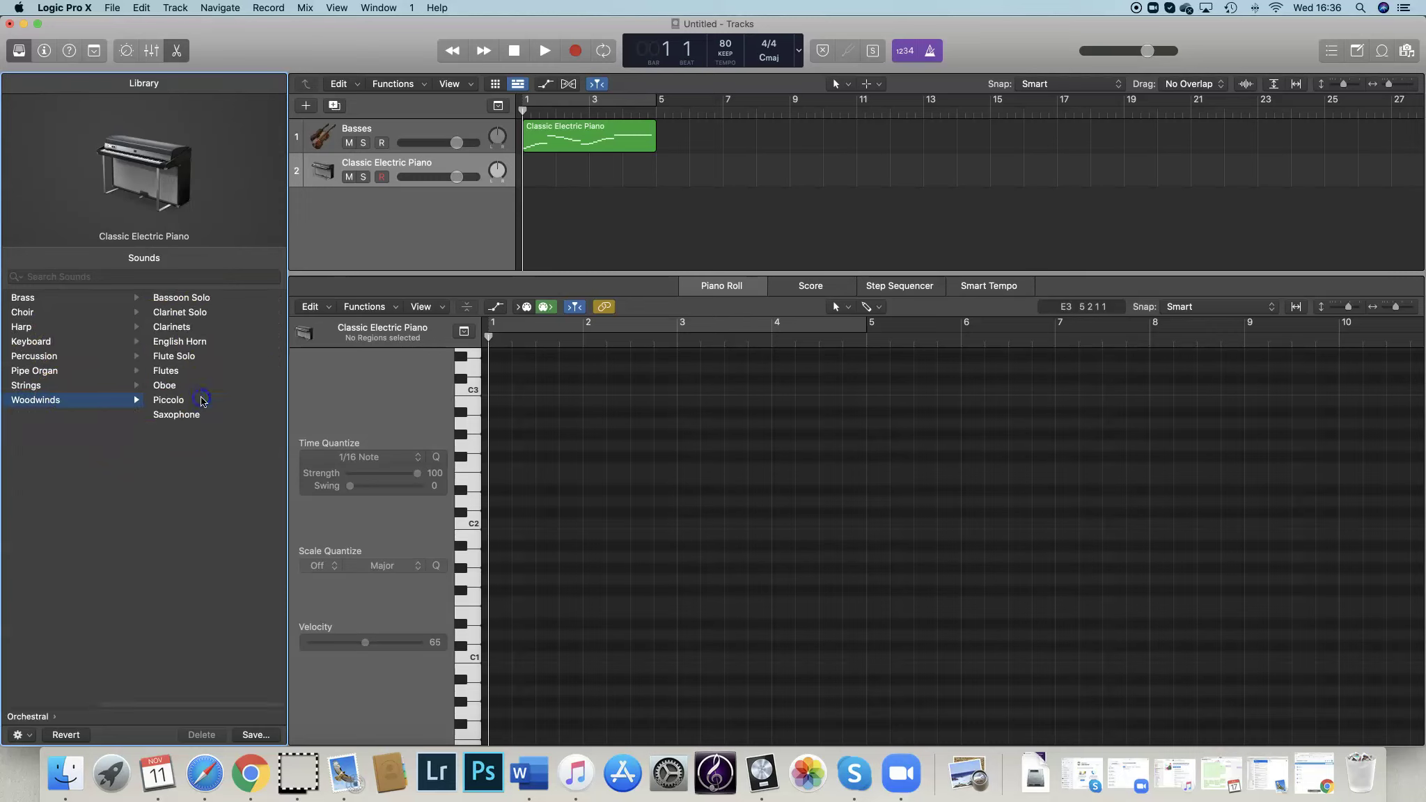
click(46, 386)
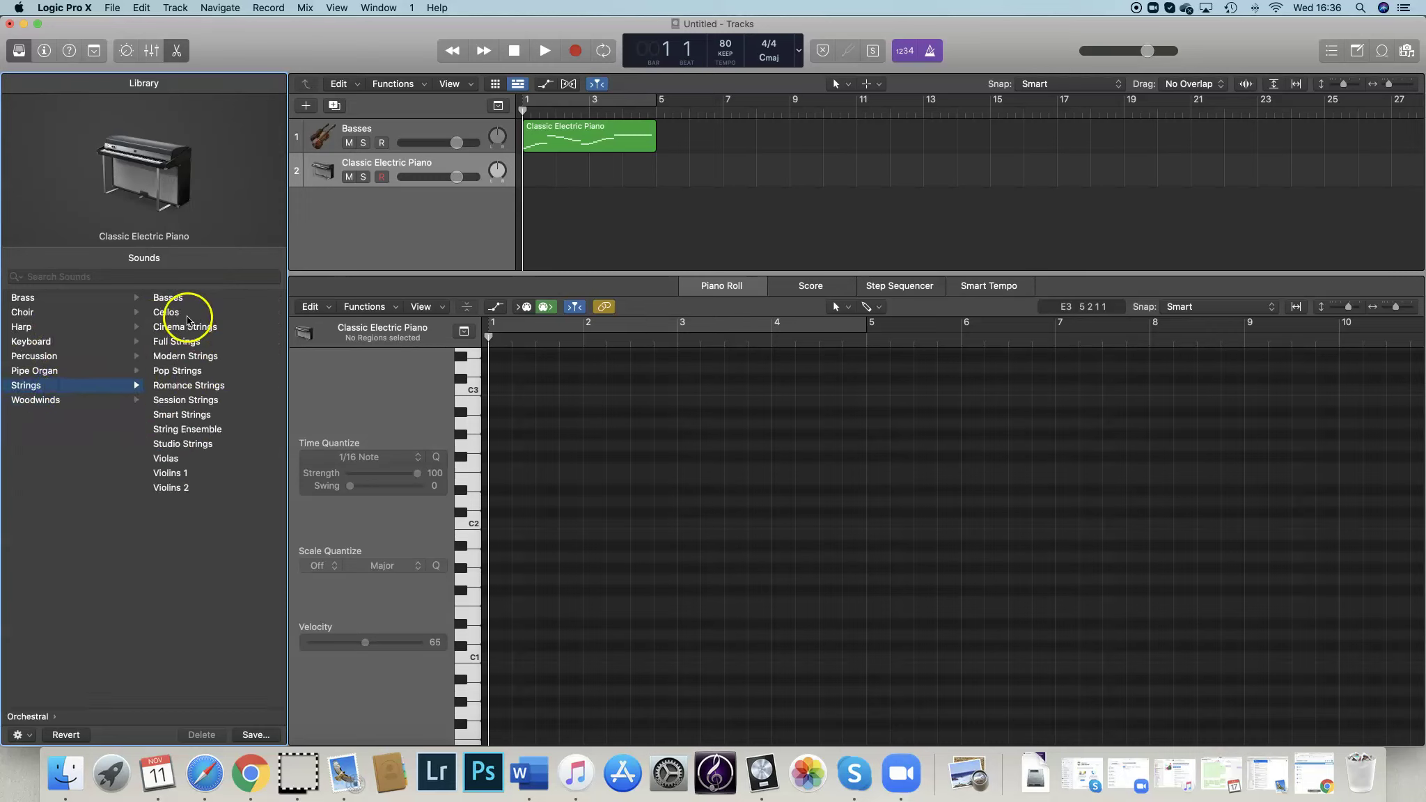
click(252, 314)
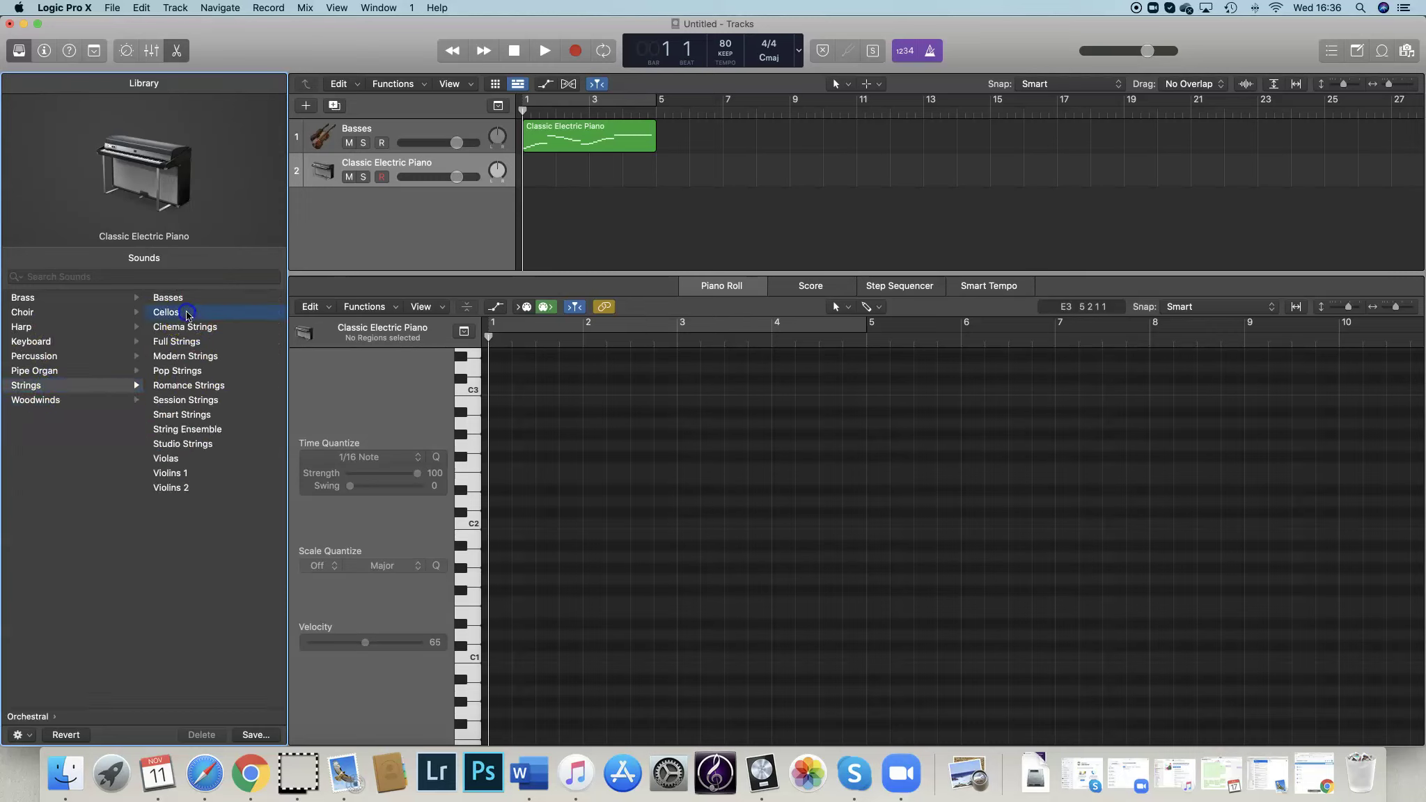
Paste the four-bar melody region from the Basses track onto the Cellos track at bar 1.
click(591, 138)
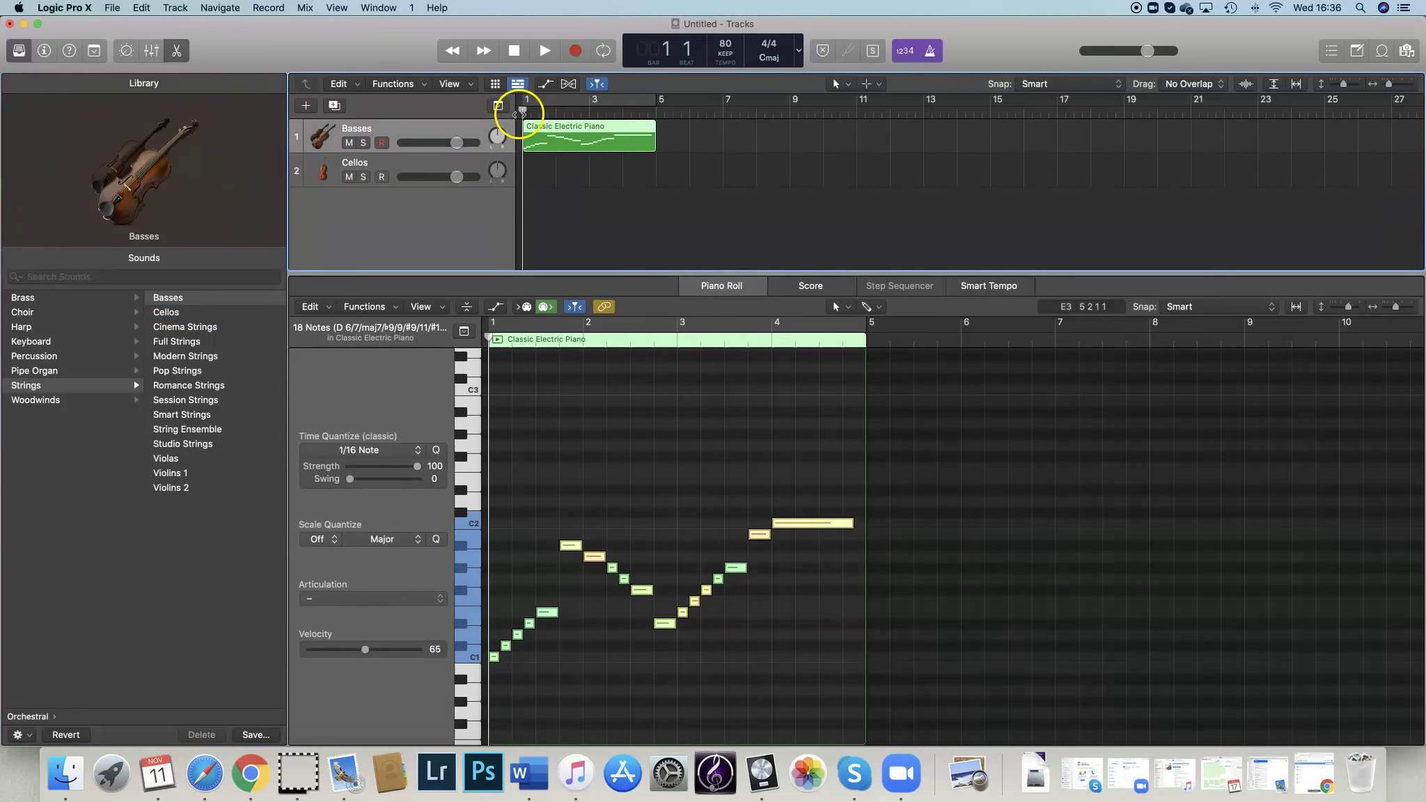
click(527, 167)
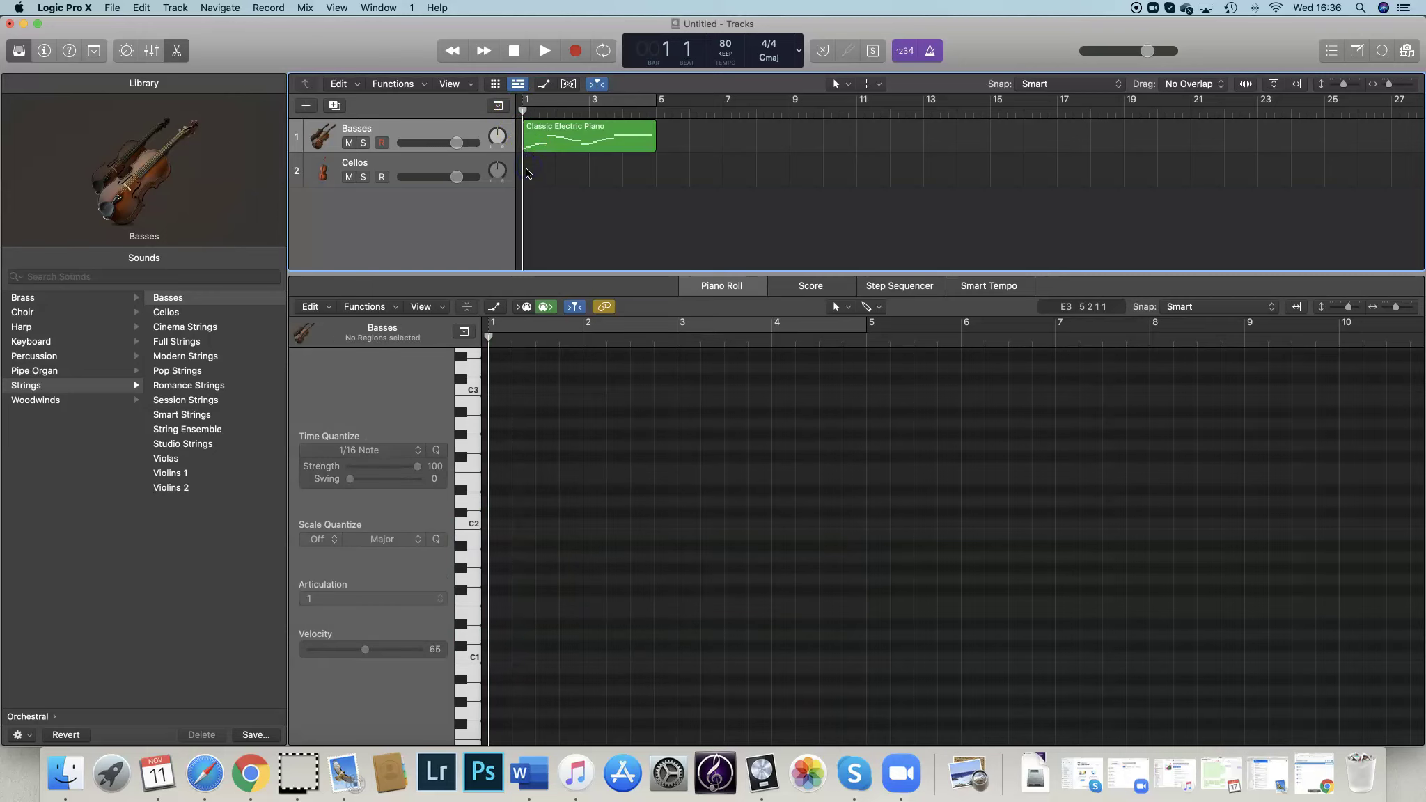
click(444, 168)
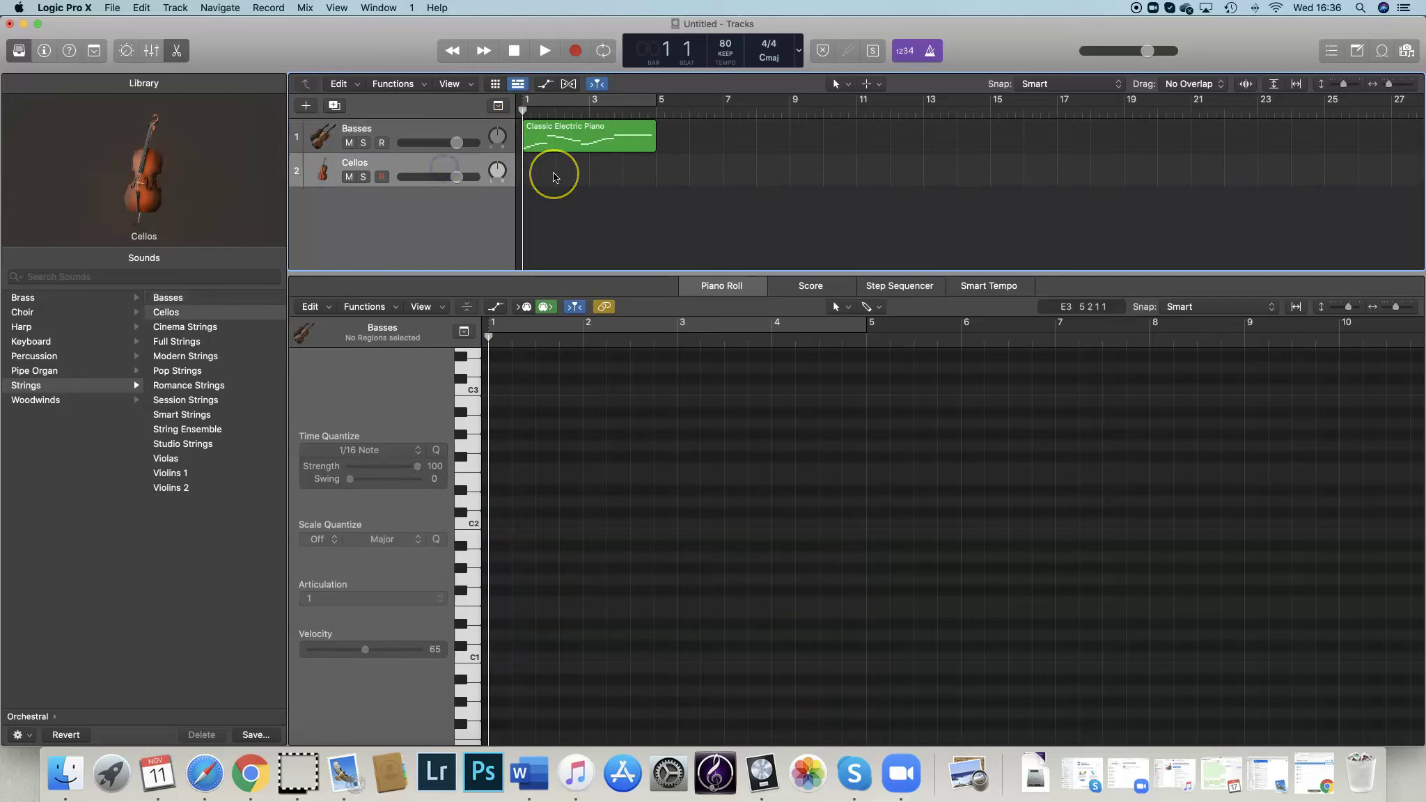
key(super+v)
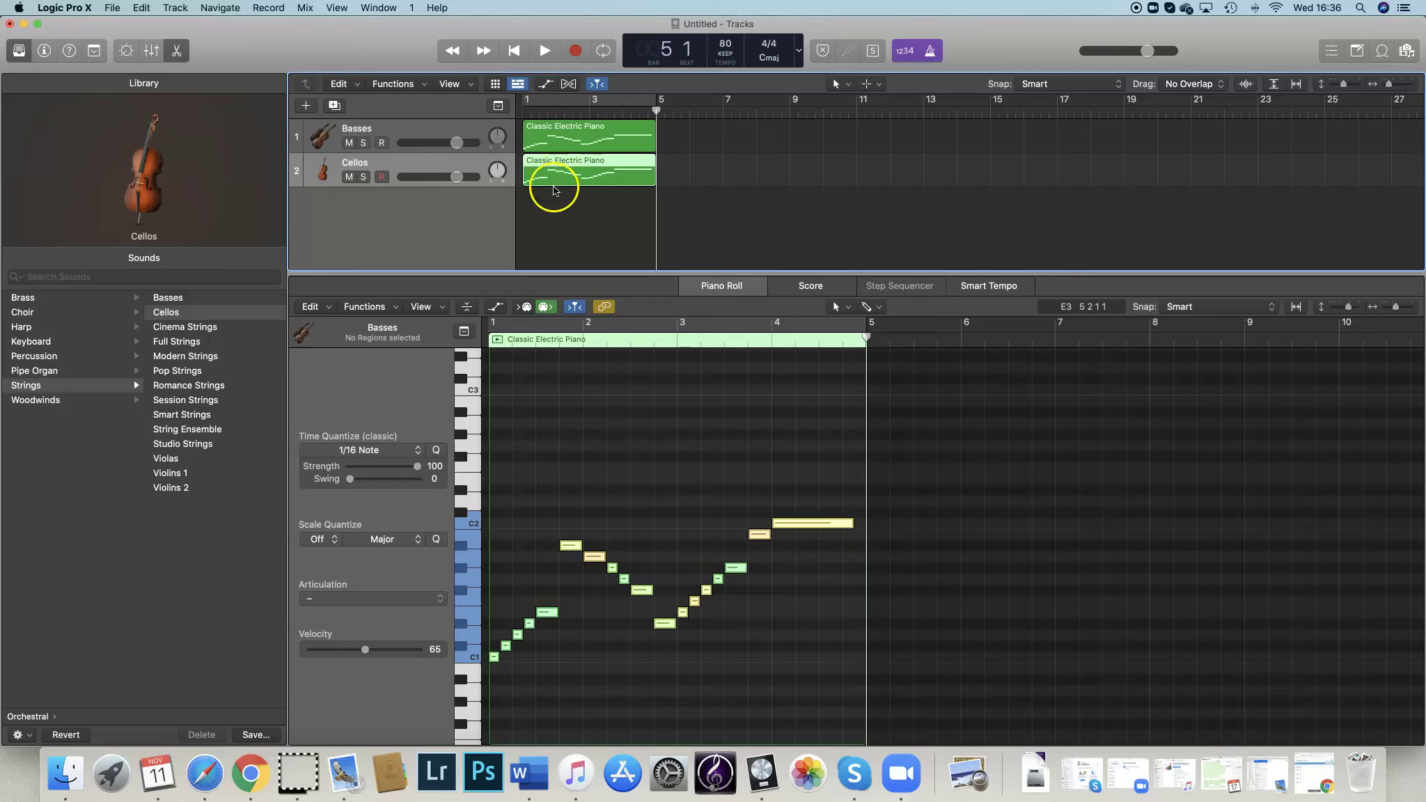
drag(652, 111, 521, 123)
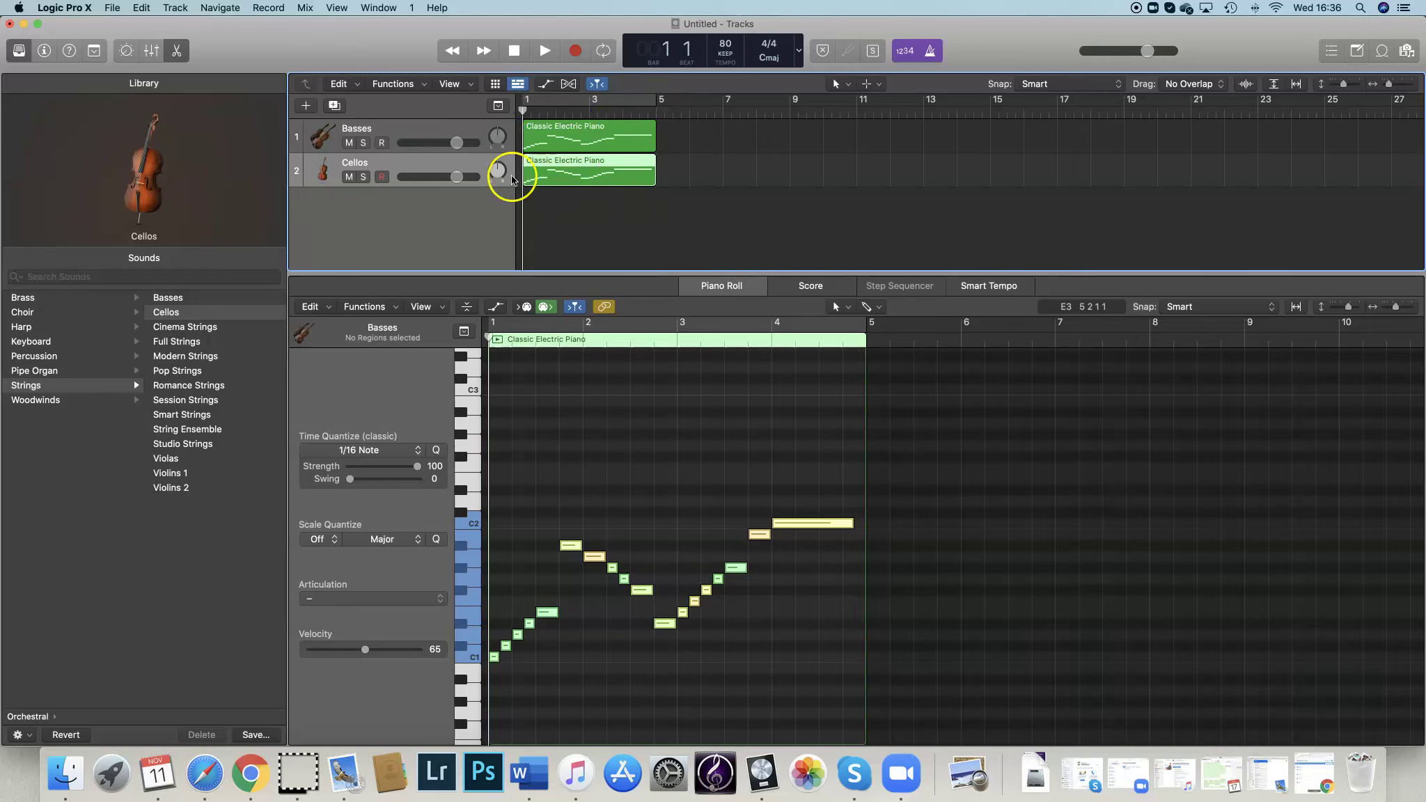
click(545, 50)
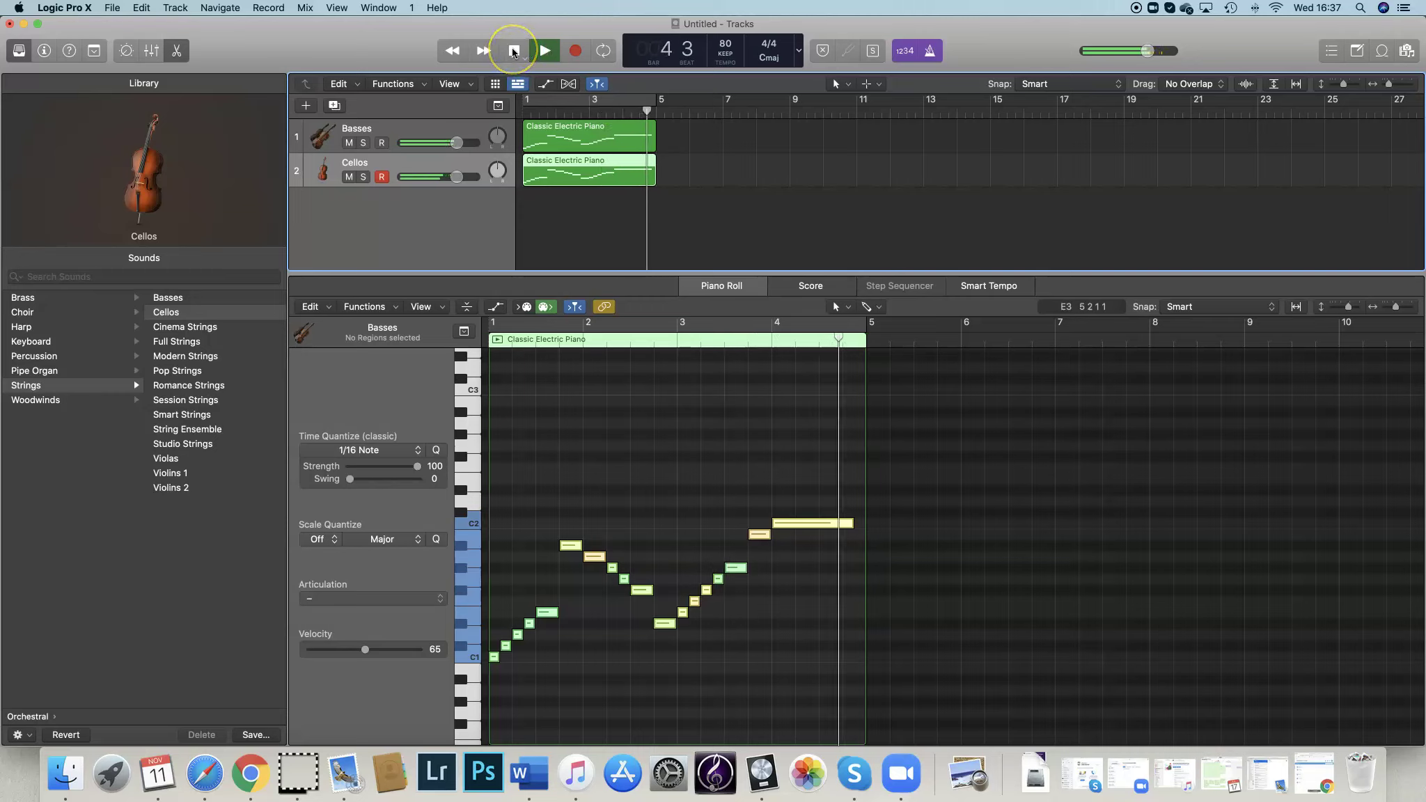
click(513, 51)
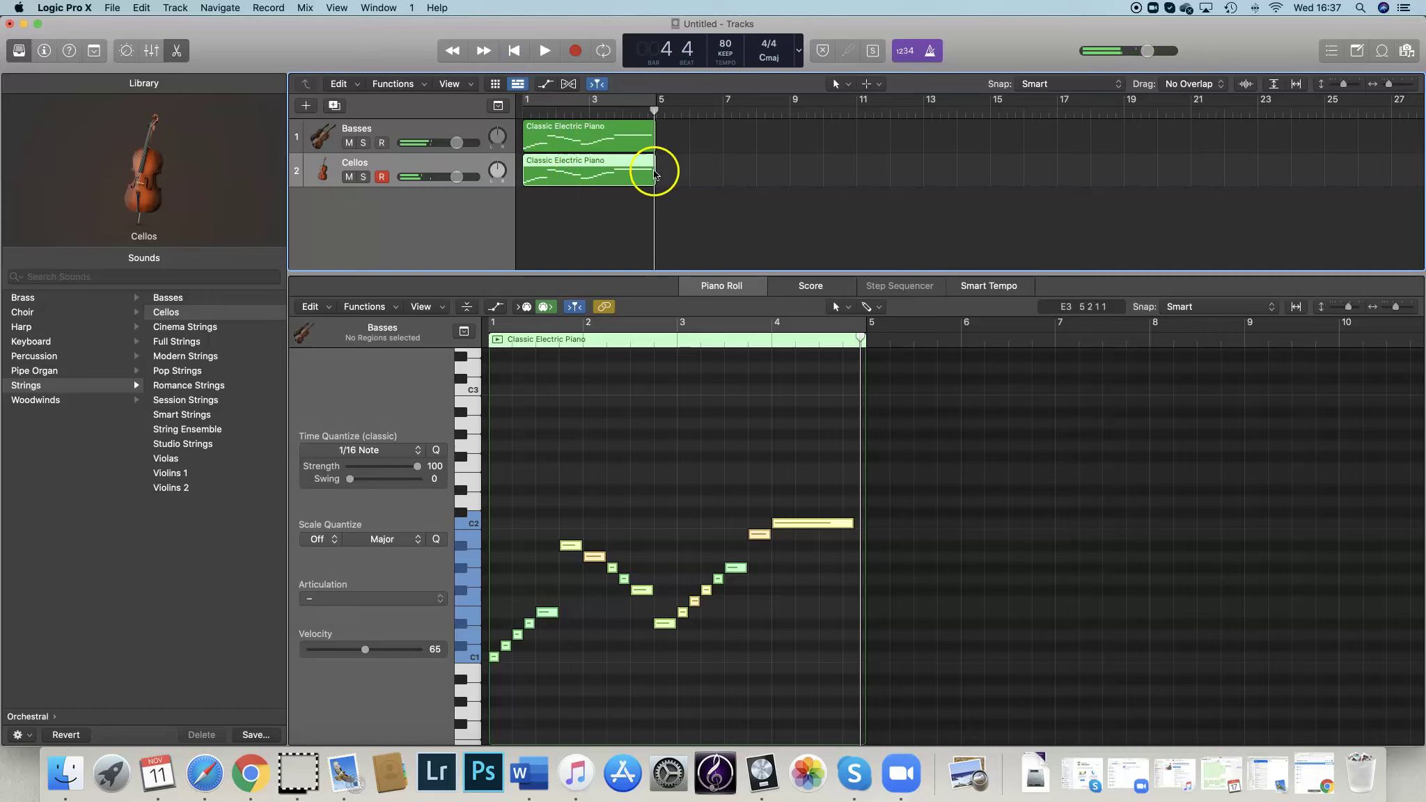